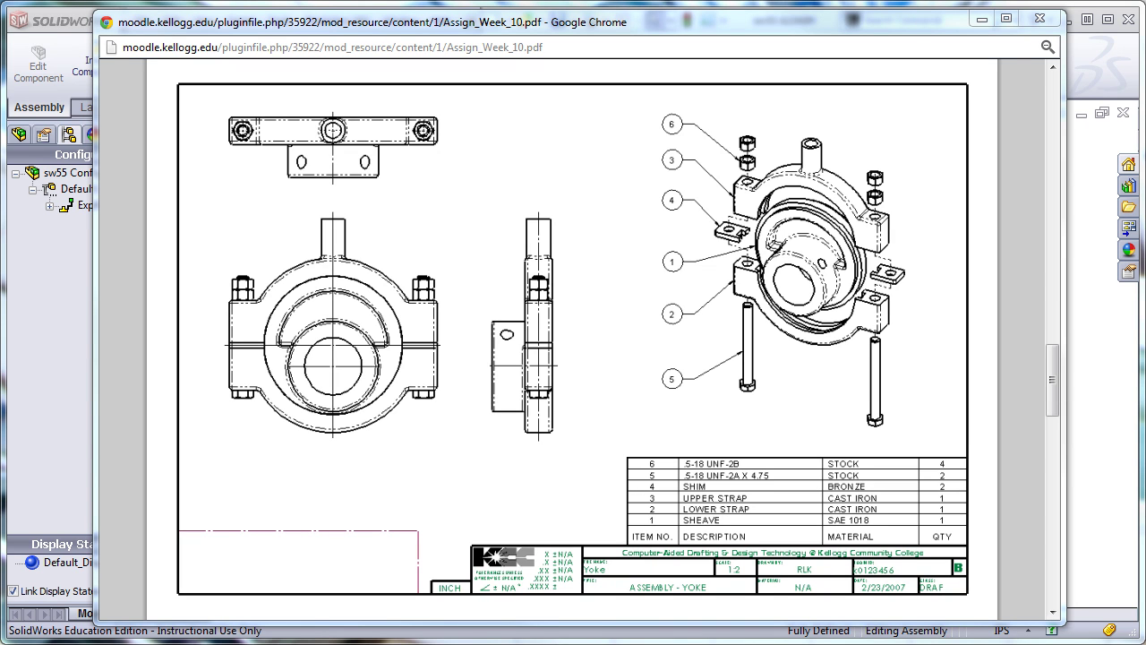
- Minimize the Chrome window showing Assign_Week_10.pdf to reveal the exploded sw55 assembly
mouse_move(762, 616)
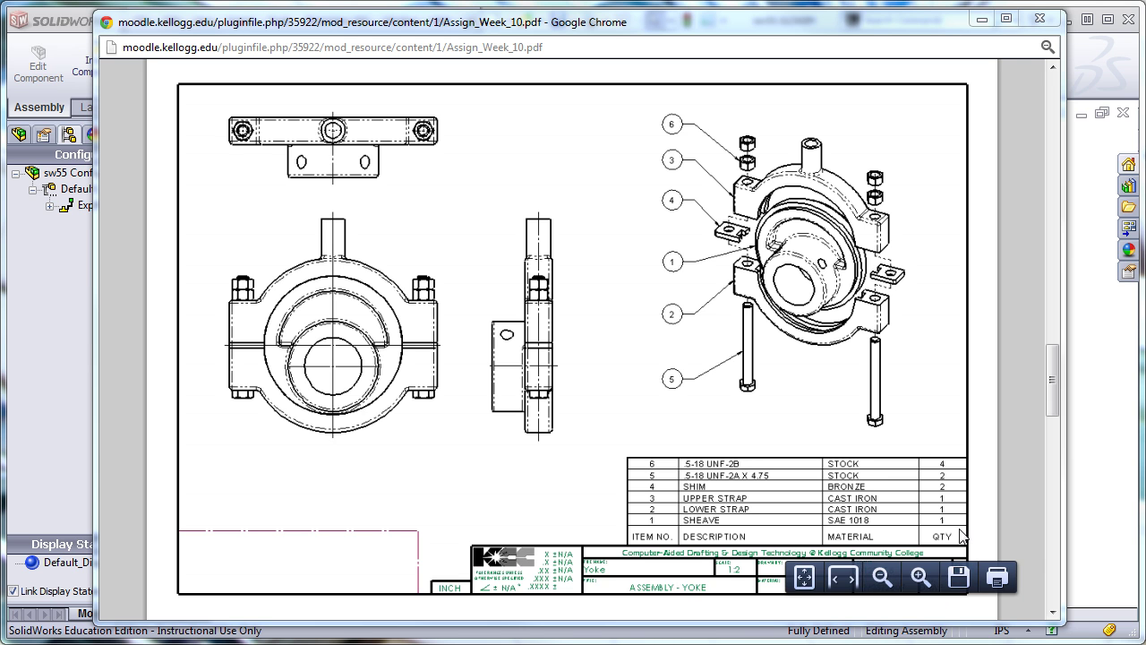
left_click(981, 18)
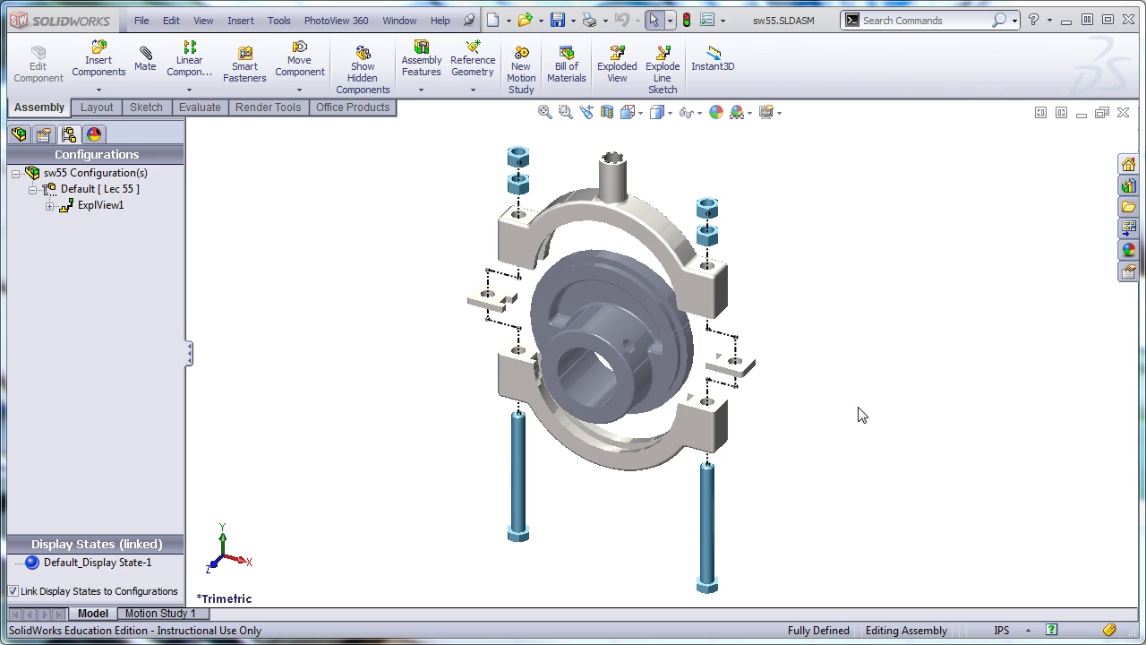
- Collapse the exploded sw55 yoke assembly from its configuration in ConfigurationManager
right_click(91, 173)
left_click(148, 281)
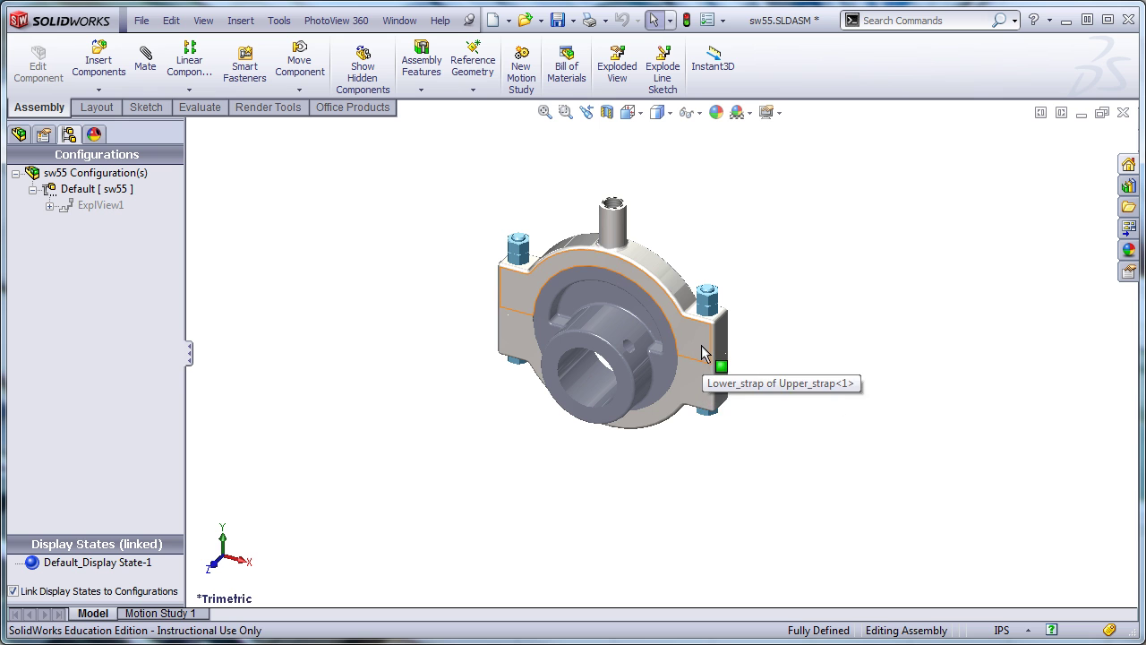
- Suppress the Parallel12 mate and drag the upper strap to test its rotation
mouse_move(704, 353)
left_mouse_down()
mouse_move(701, 338)
mouse_move(705, 370)
left_mouse_up()
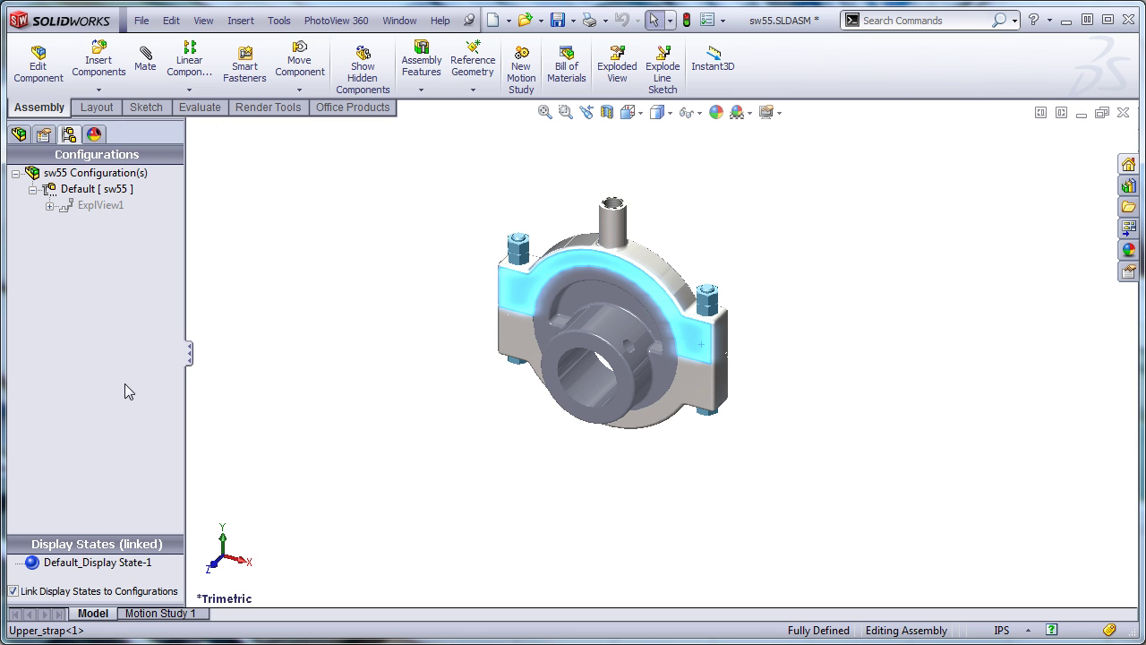
left_click(18, 134)
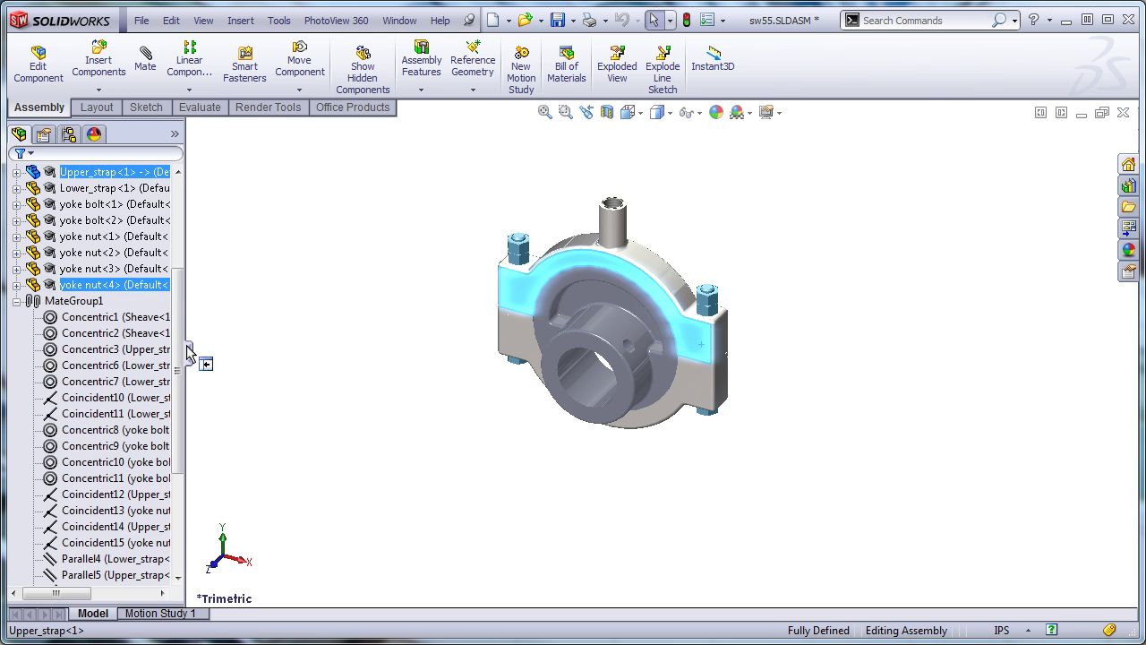
scroll(181, 349, "down", 4)
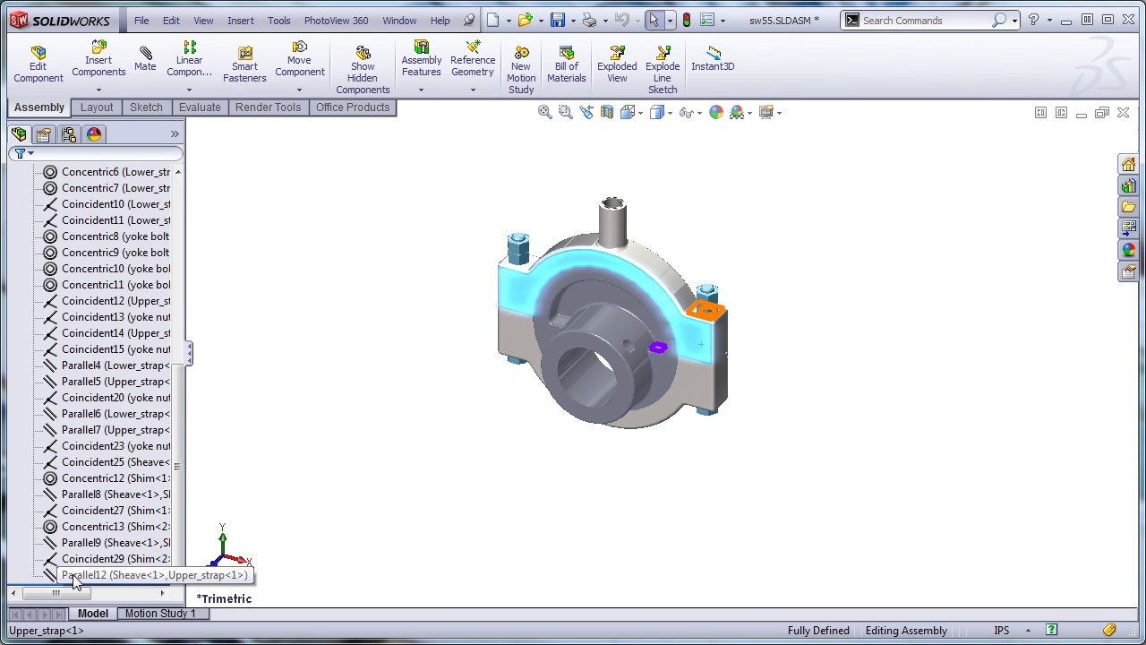
left_click(75, 580)
left_click(115, 526)
left_click_drag(720, 349, 653, 448)
left_click(582, 512)
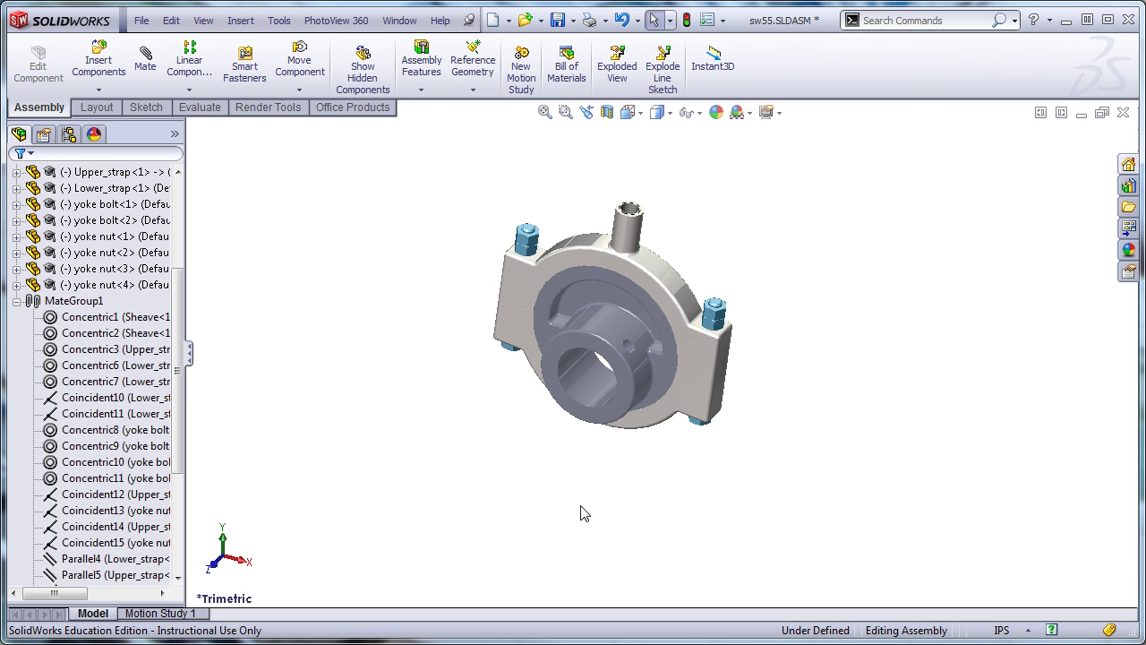
- Unsuppress Parallel12 so the yoke assembly is fully defined again
left_click(102, 494)
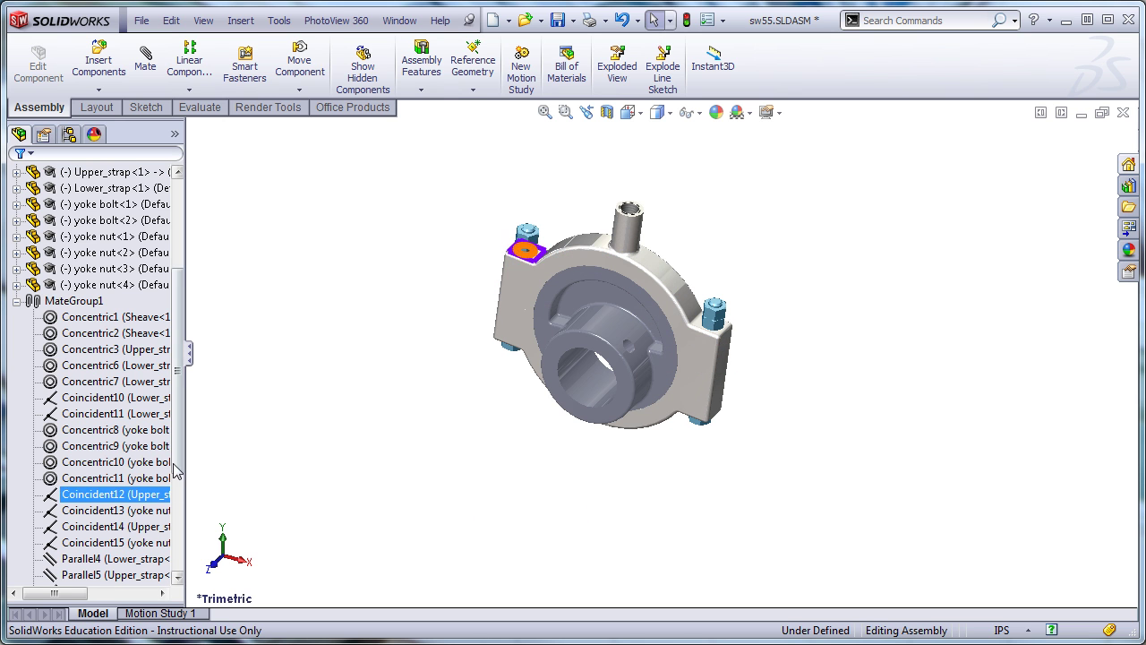
scroll(103, 430, "down", 5)
left_click(97, 575)
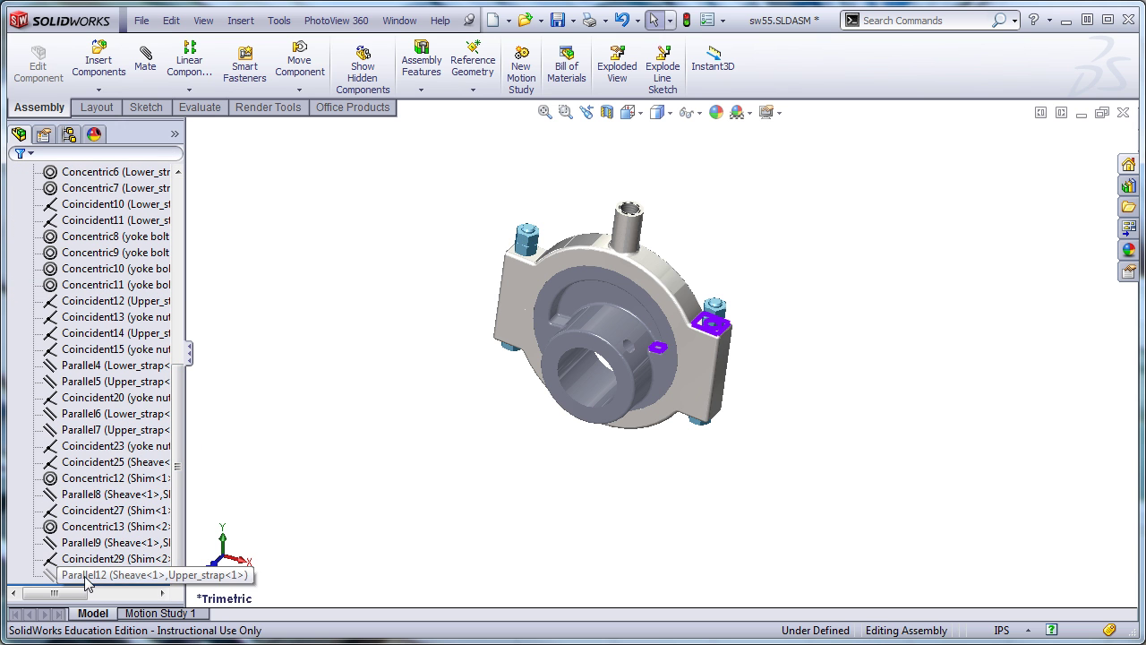
left_click(119, 528)
left_click(713, 359)
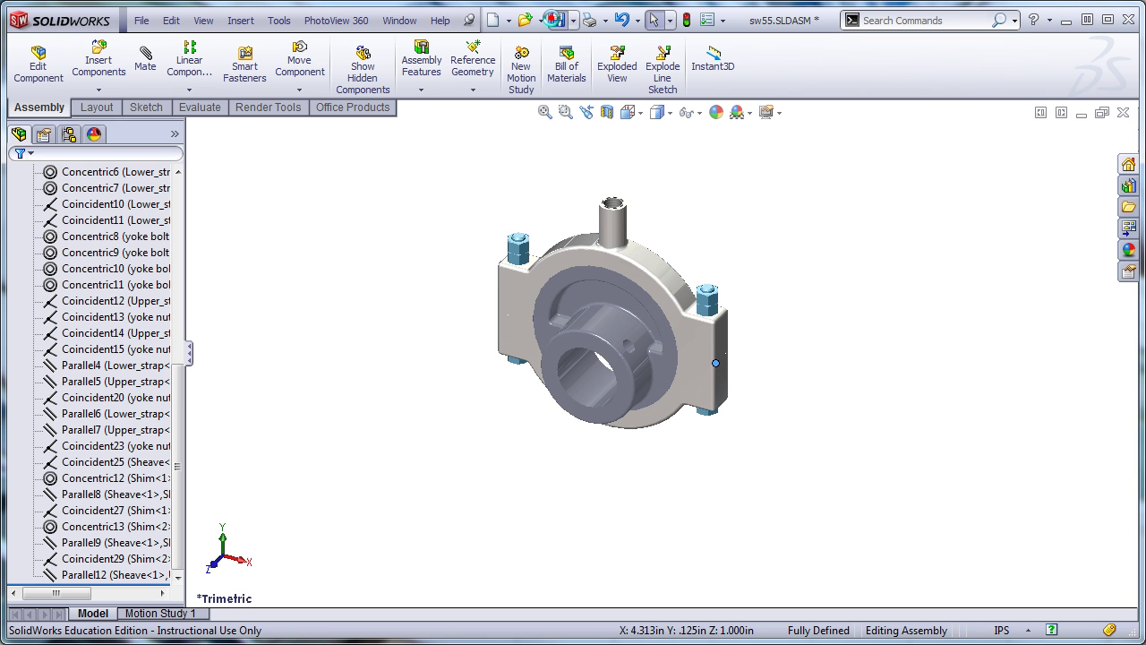
- Make a drawing of sw55 from the Inch Drawing 2012 template on a KCC_B_size sheet
left_click(507, 20)
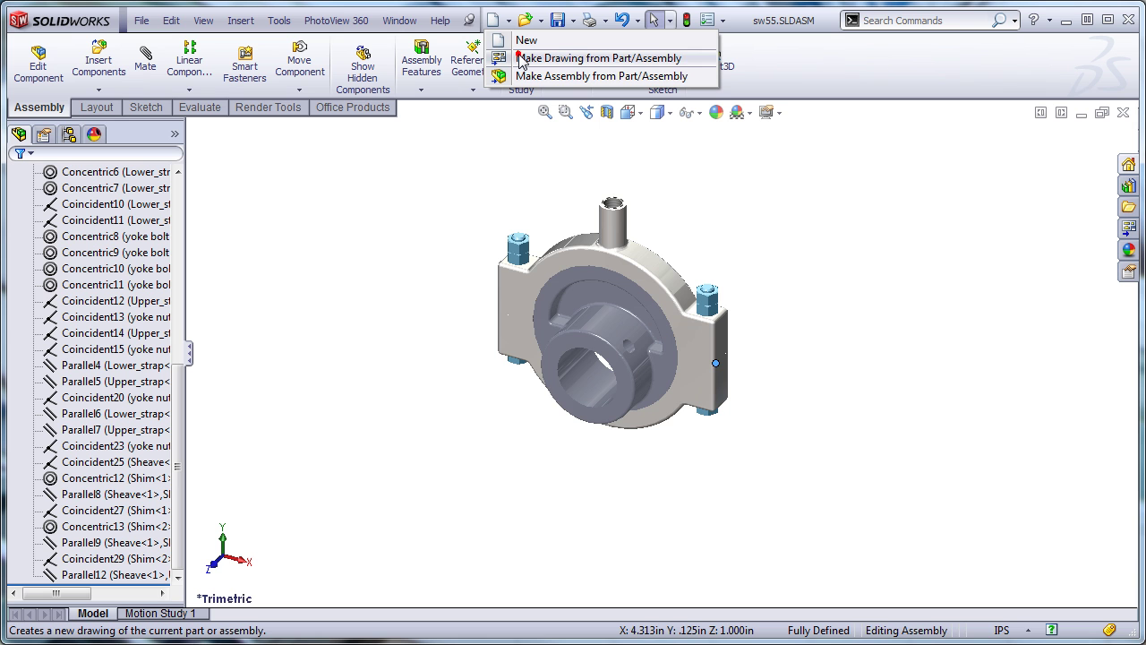
left_click(521, 58)
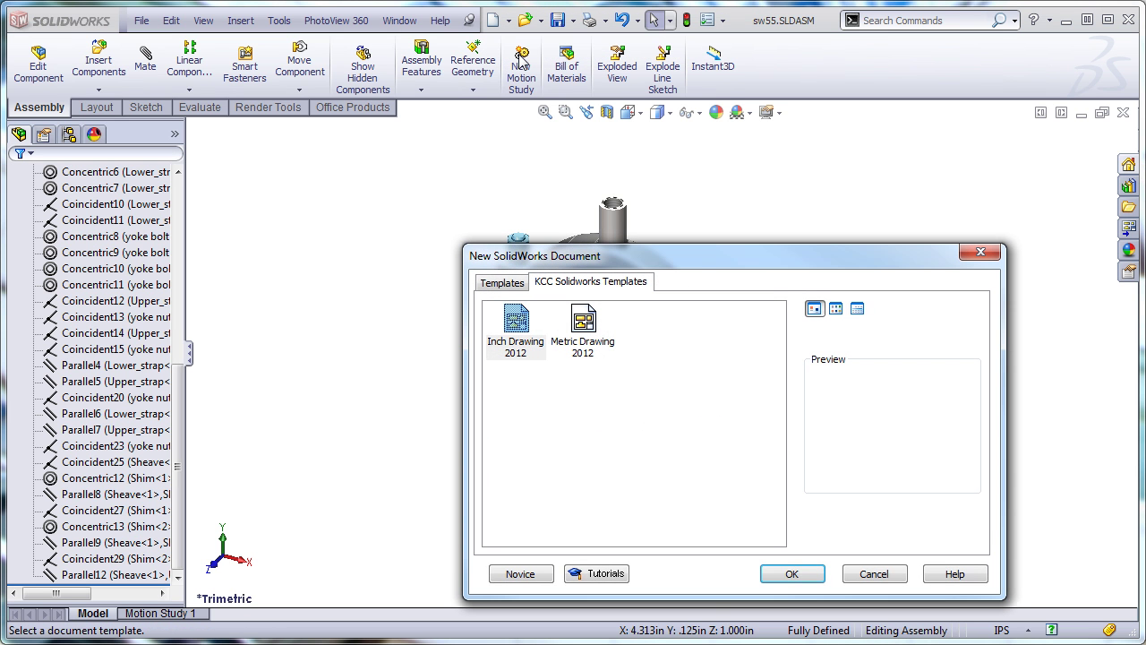
double_click(514, 324)
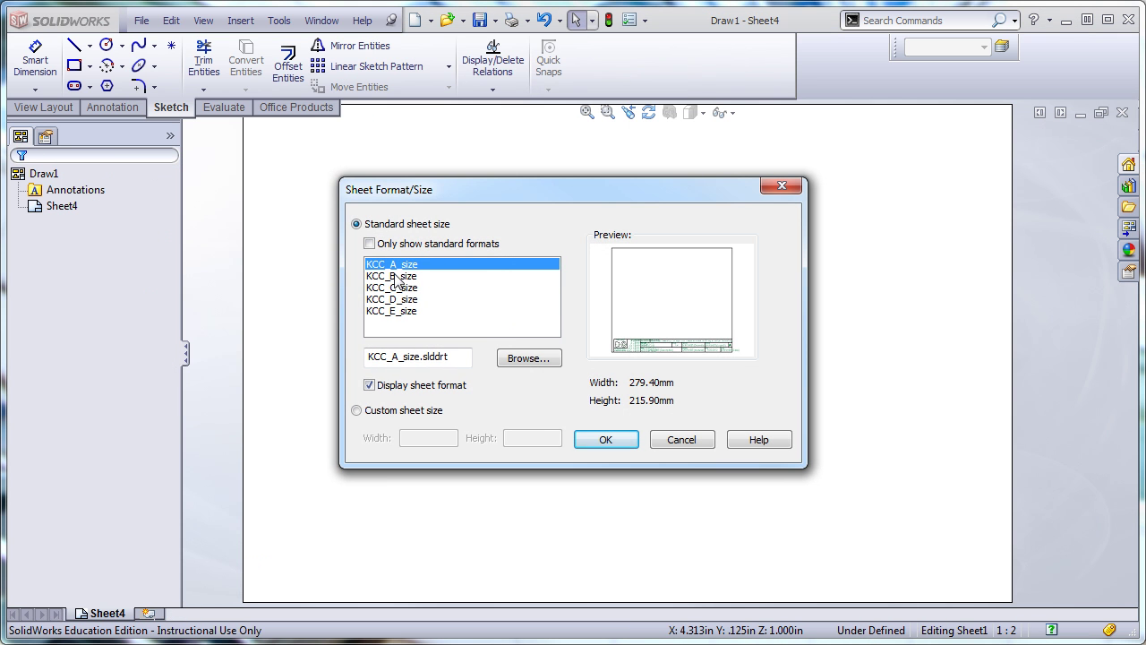
left_click(397, 277)
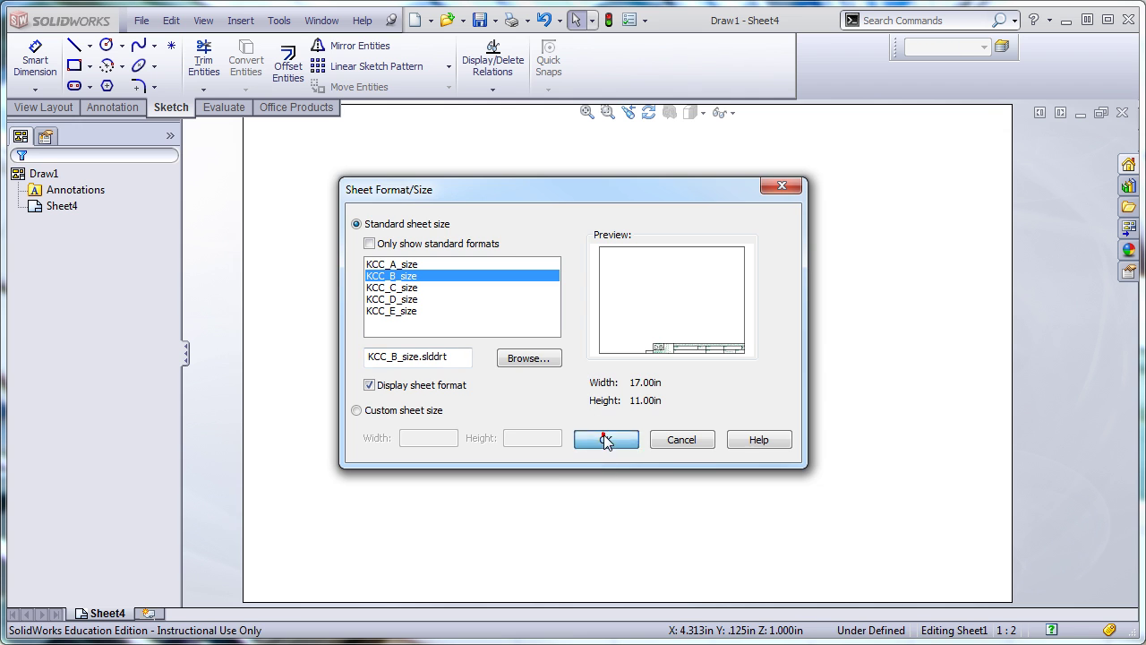
left_click(604, 437)
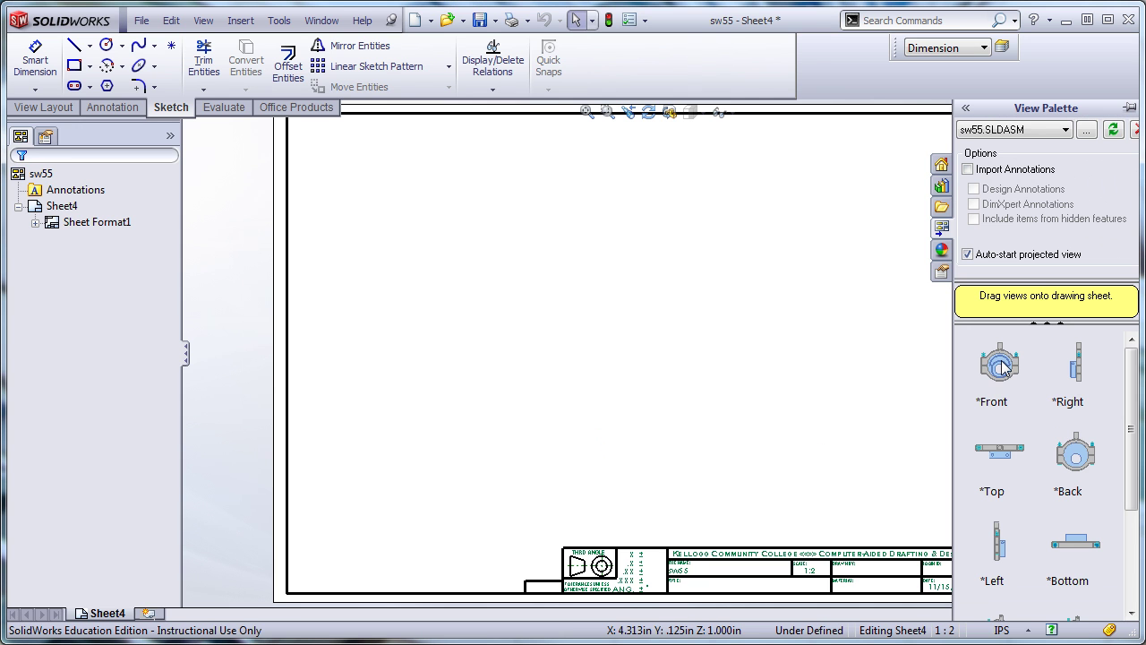
- Place the Front view from the View Palette, then project top and right-side views
mouse_move(999, 362)
left_mouse_down()
mouse_move(537, 452)
mouse_move(425, 436)
mouse_move(446, 415)
left_mouse_up()
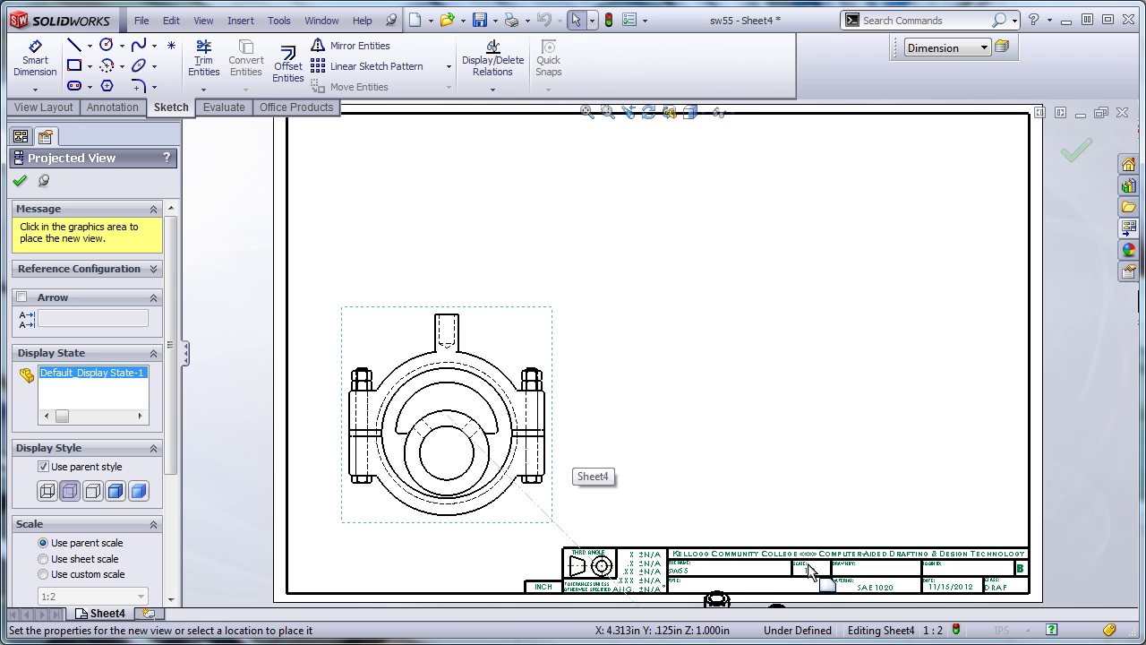
left_click(438, 205)
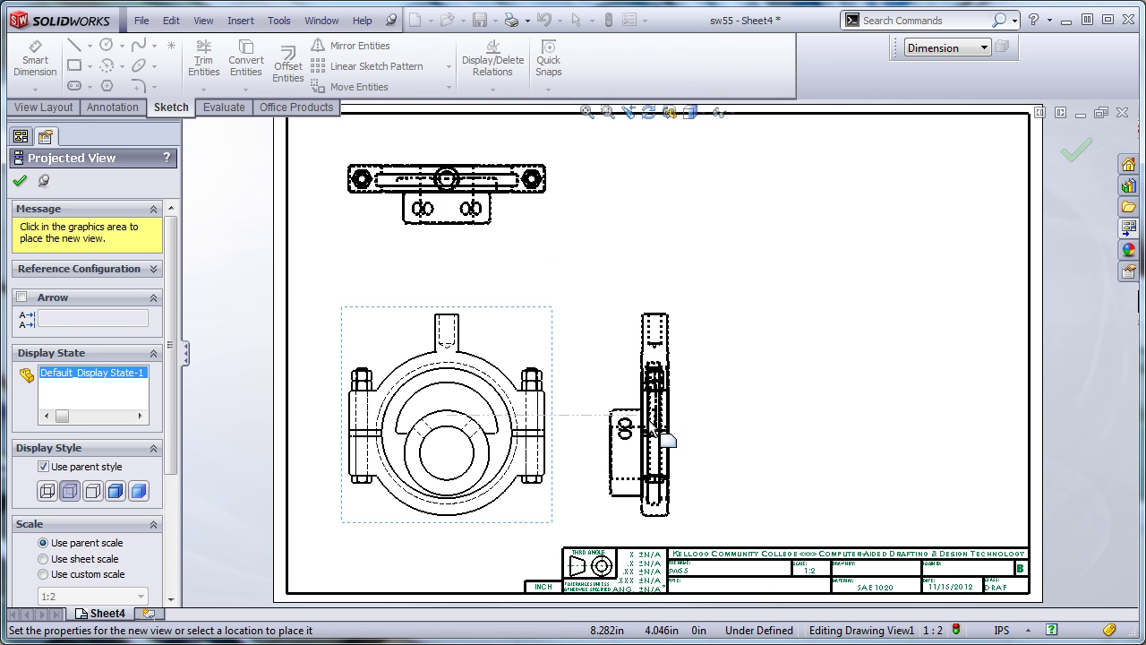
left_click(664, 432)
key("Escape")
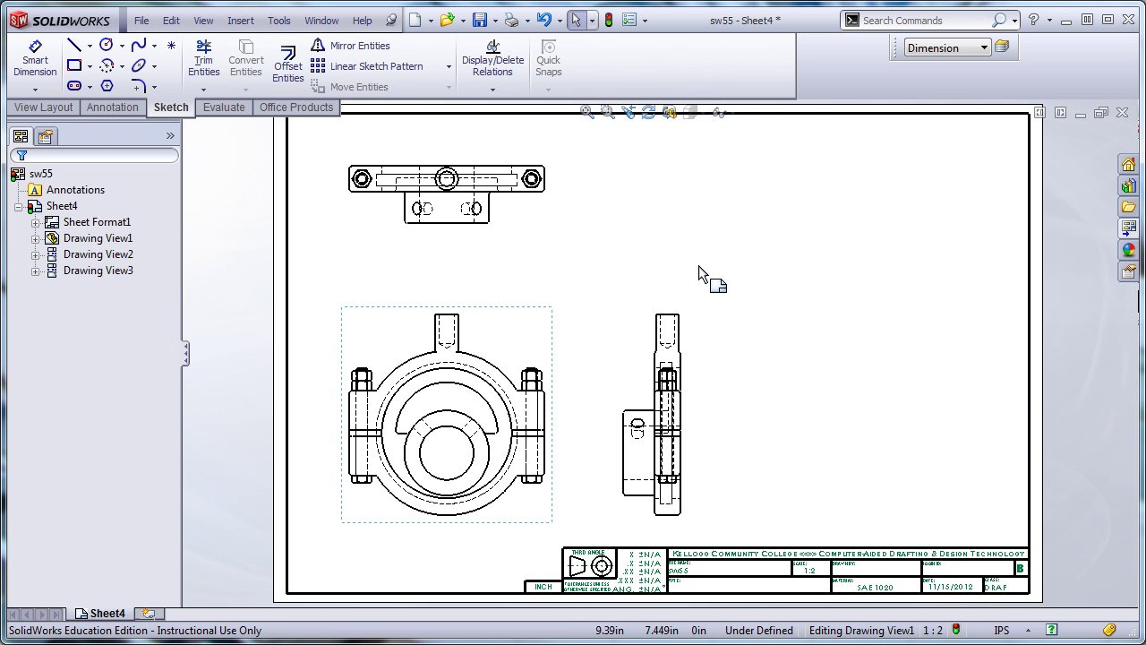
- Set the front view's display style to Hidden Lines Removed
left_click(538, 338)
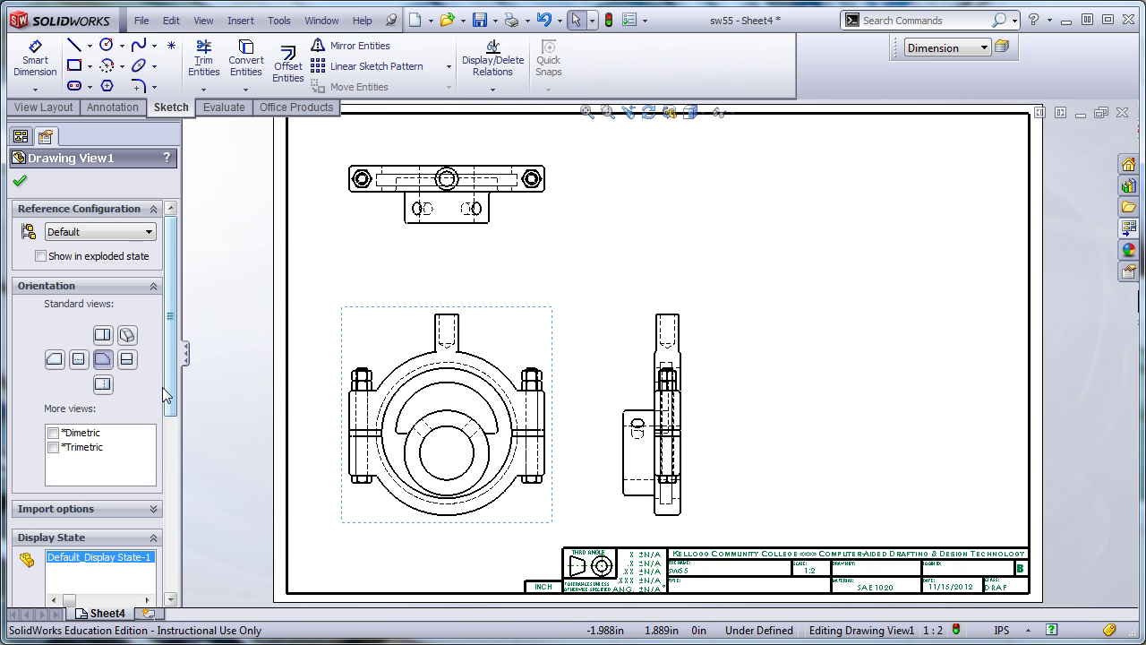
scroll(172, 421, "down", 3)
left_click_drag(172, 421, 171, 490)
left_click(101, 473)
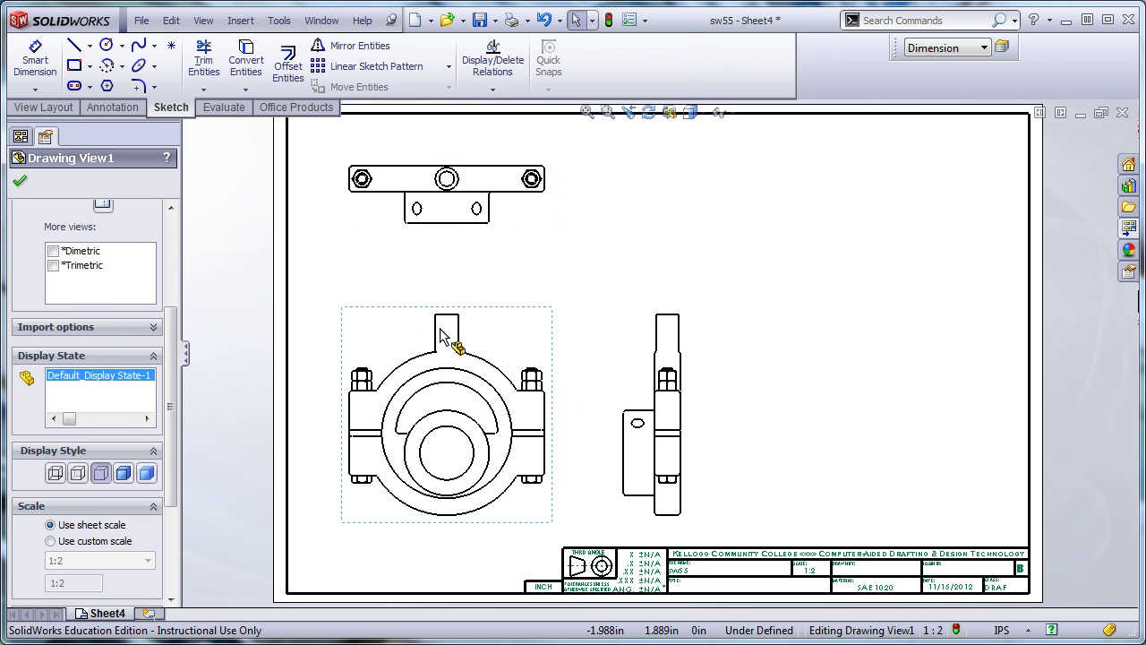
- Set front view tangent edges to With Font; remove tangent edges in top and side views
right_click(513, 331)
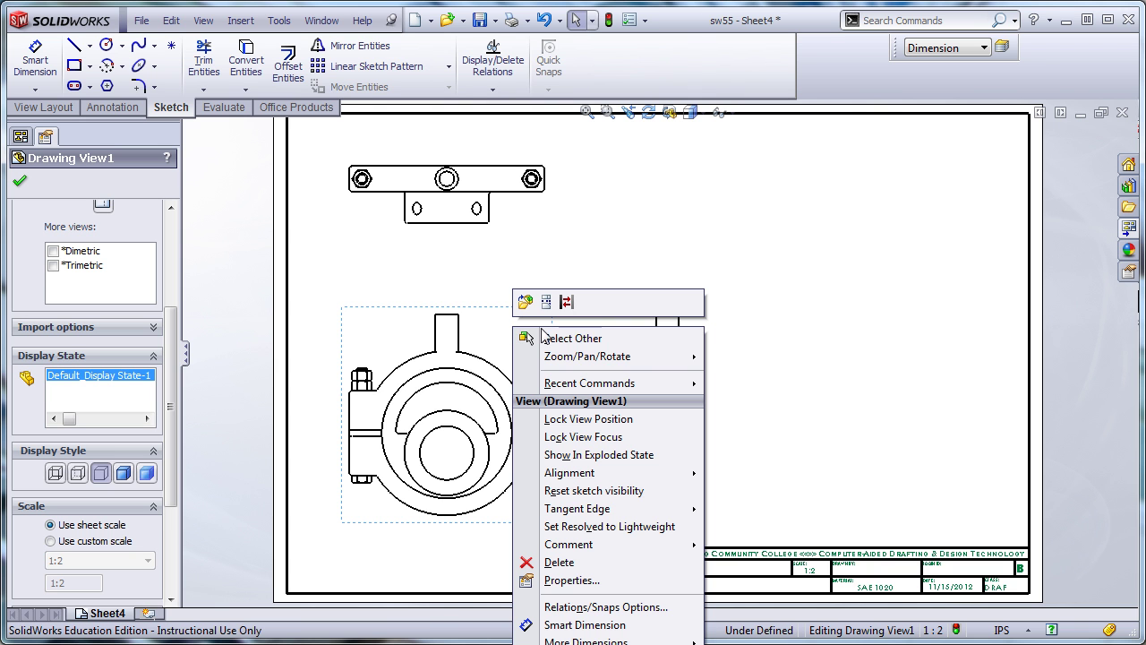
mouse_move(608, 510)
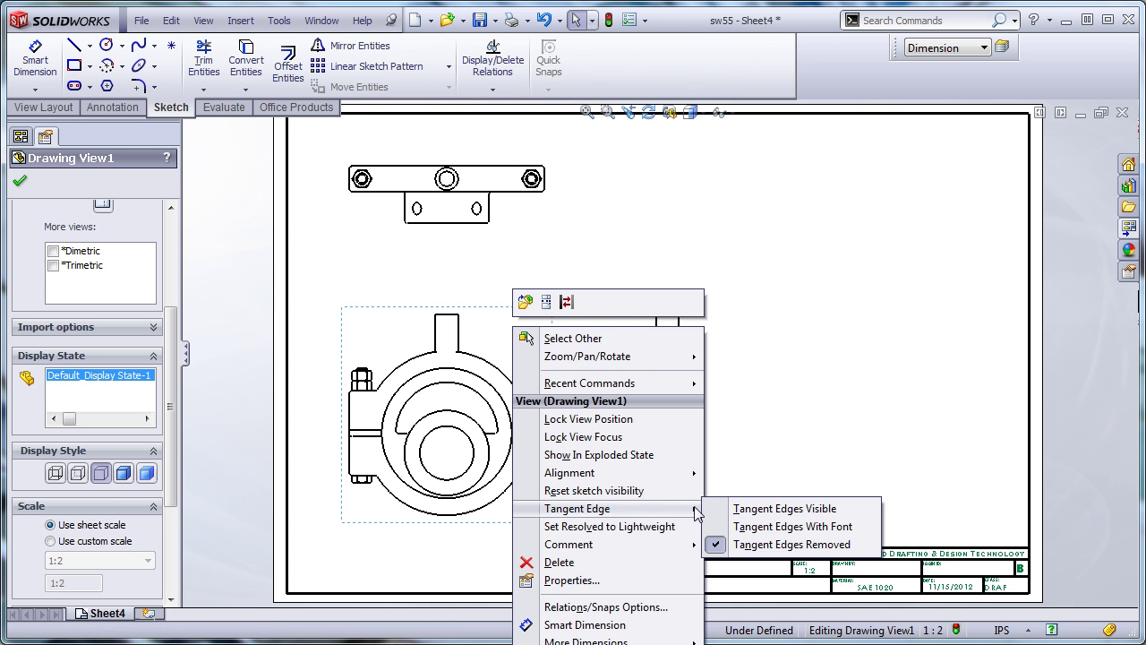
left_click(747, 524)
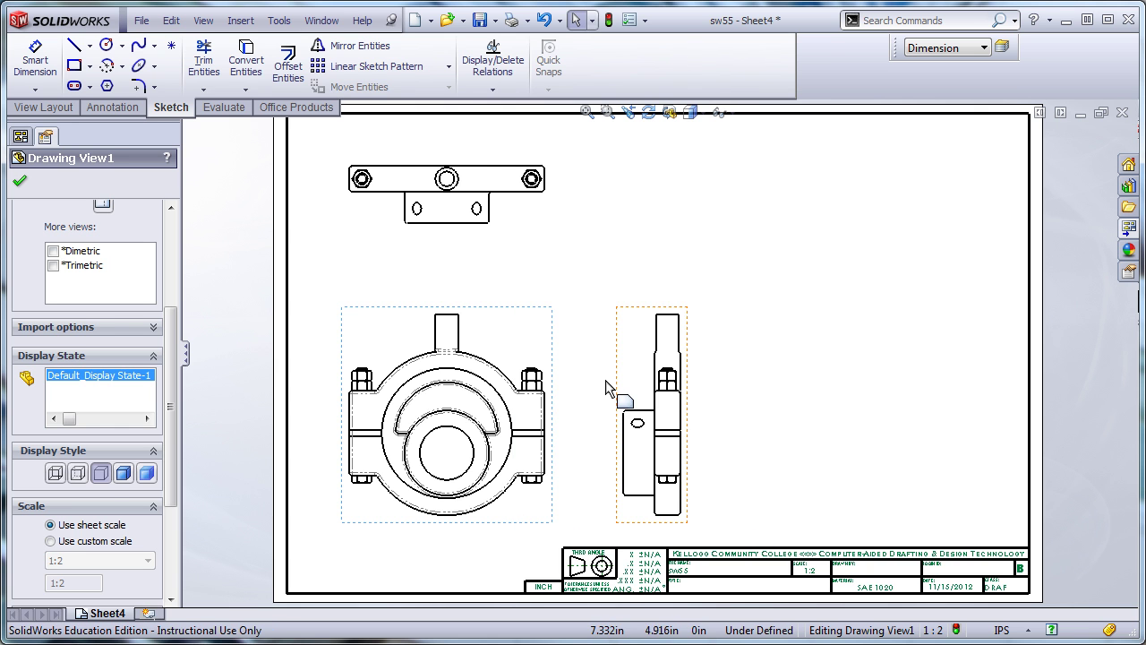
right_click(521, 215)
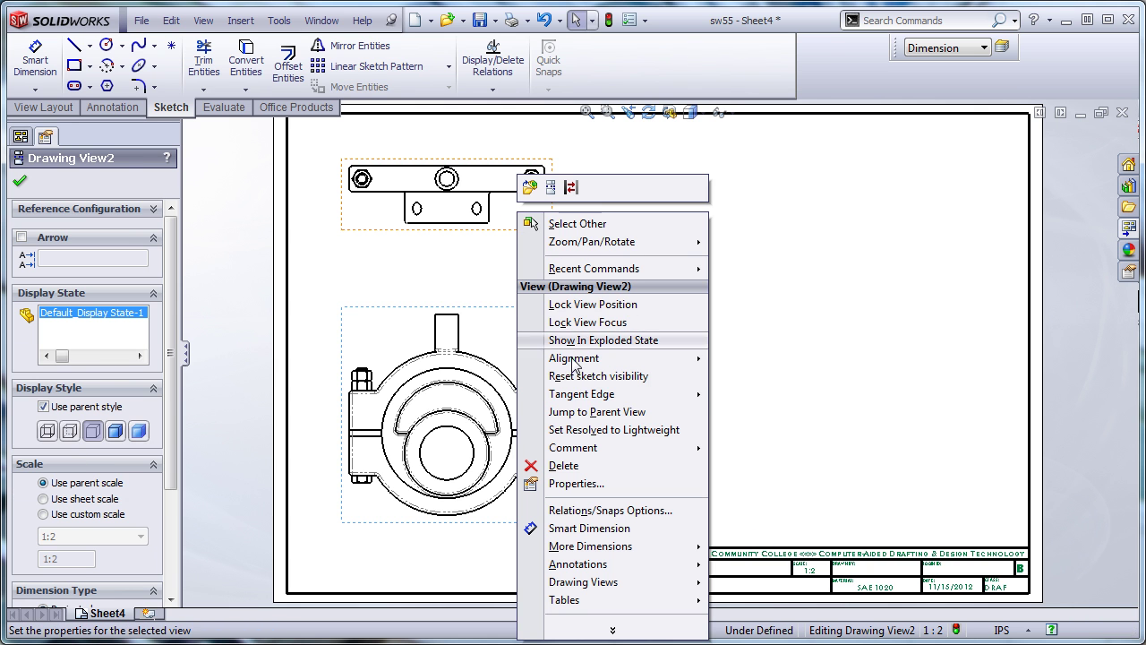
mouse_move(580, 403)
left_click(779, 429)
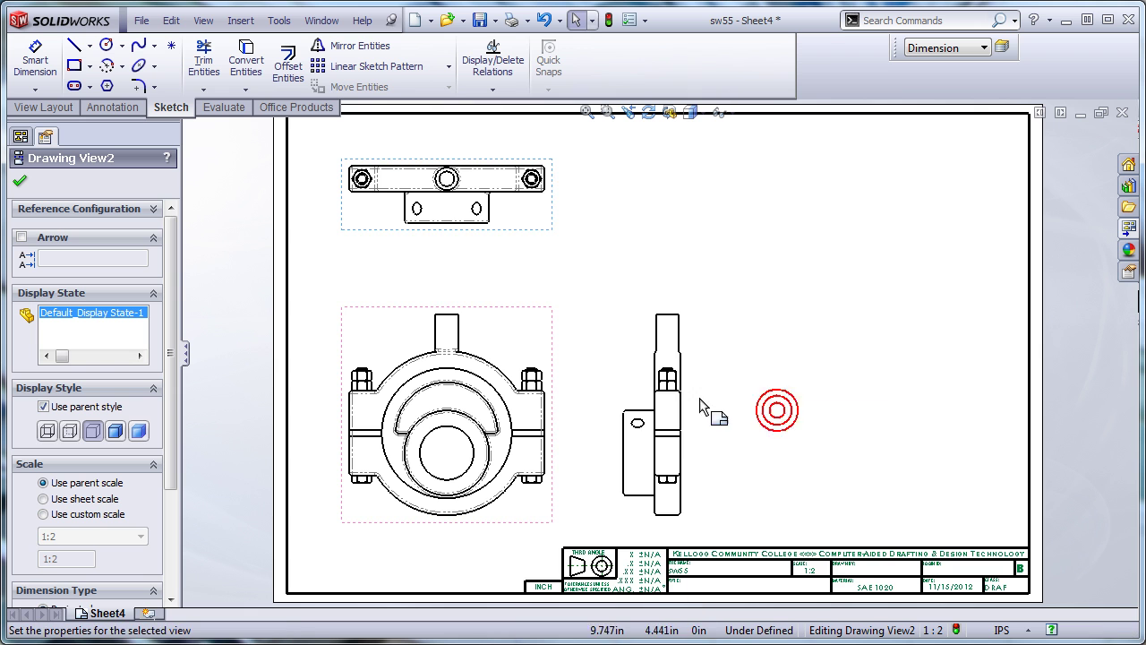
right_click(637, 368)
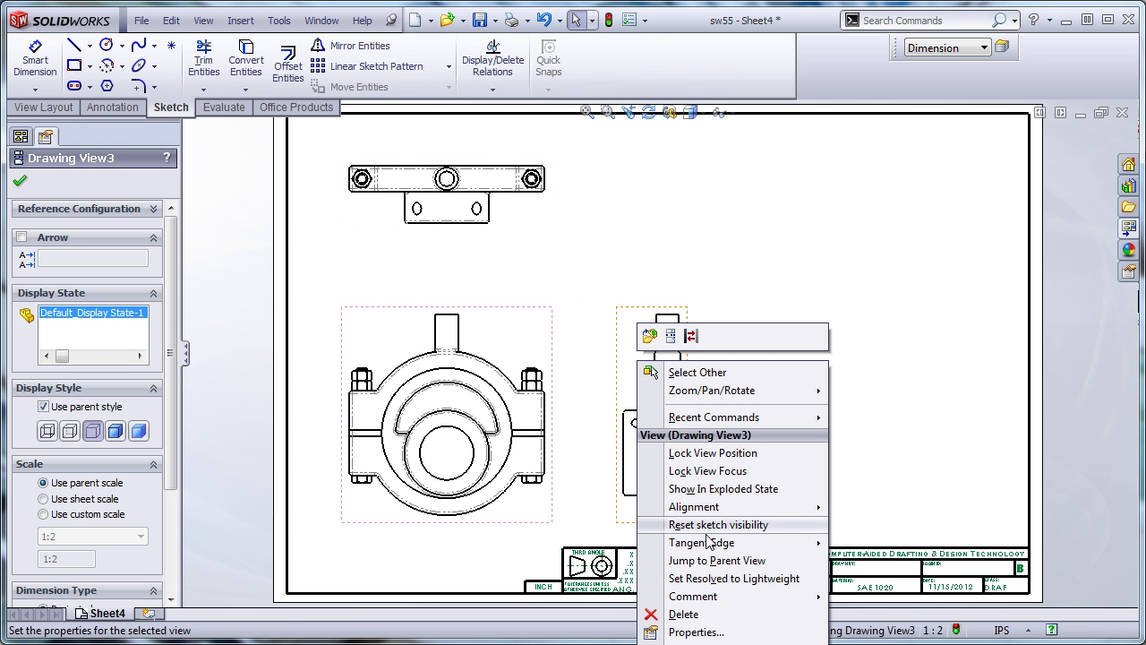
mouse_move(736, 544)
left_click(882, 579)
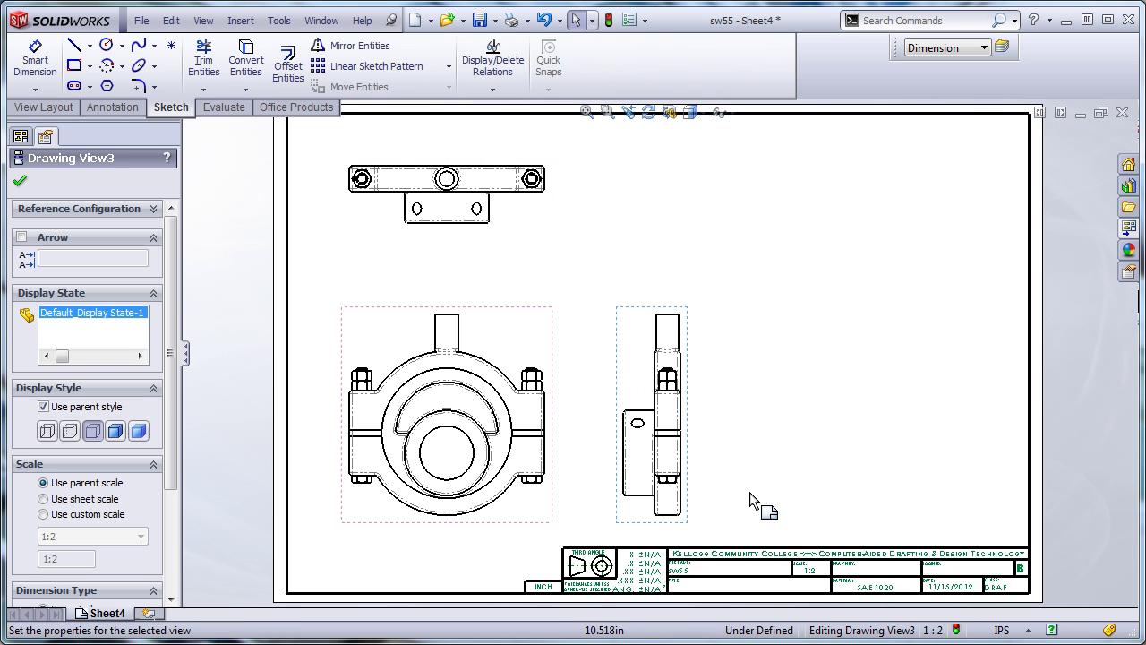
left_click(627, 205)
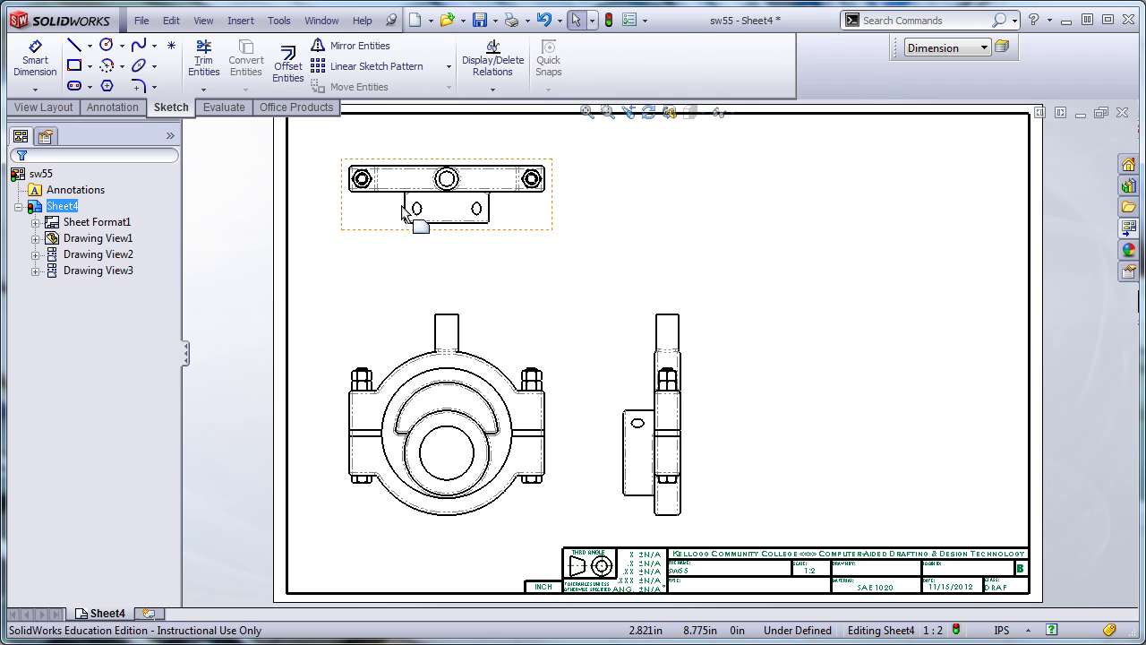
- Insert a *Trimetric model view of sw55 at the sheet's upper right
left_click(70, 106)
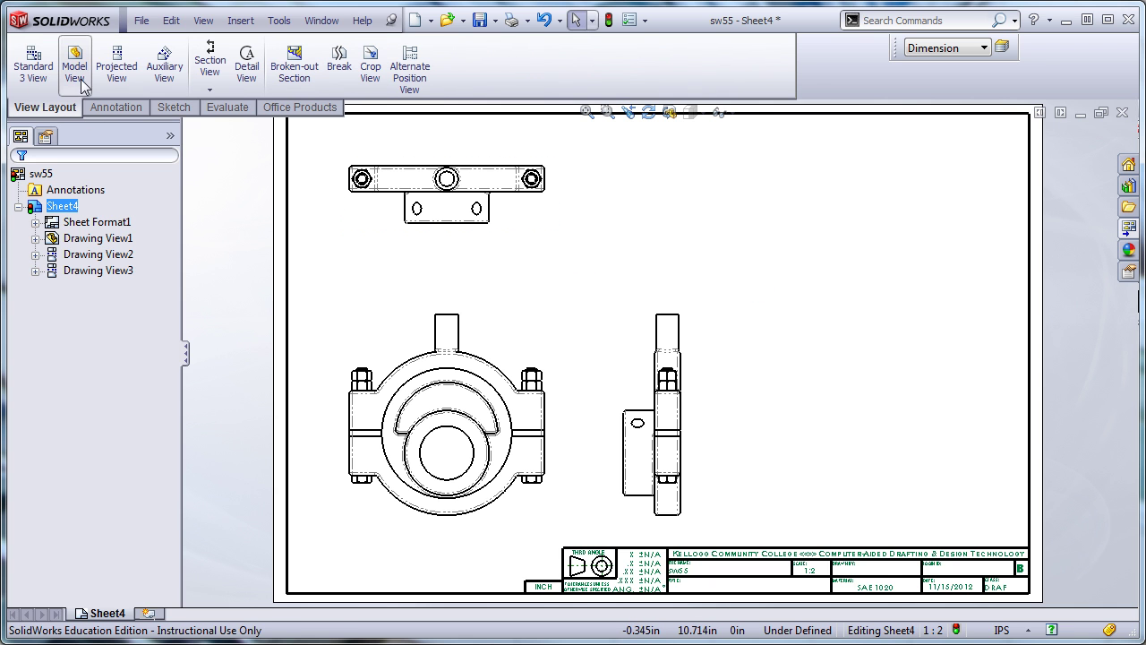
left_click(75, 72)
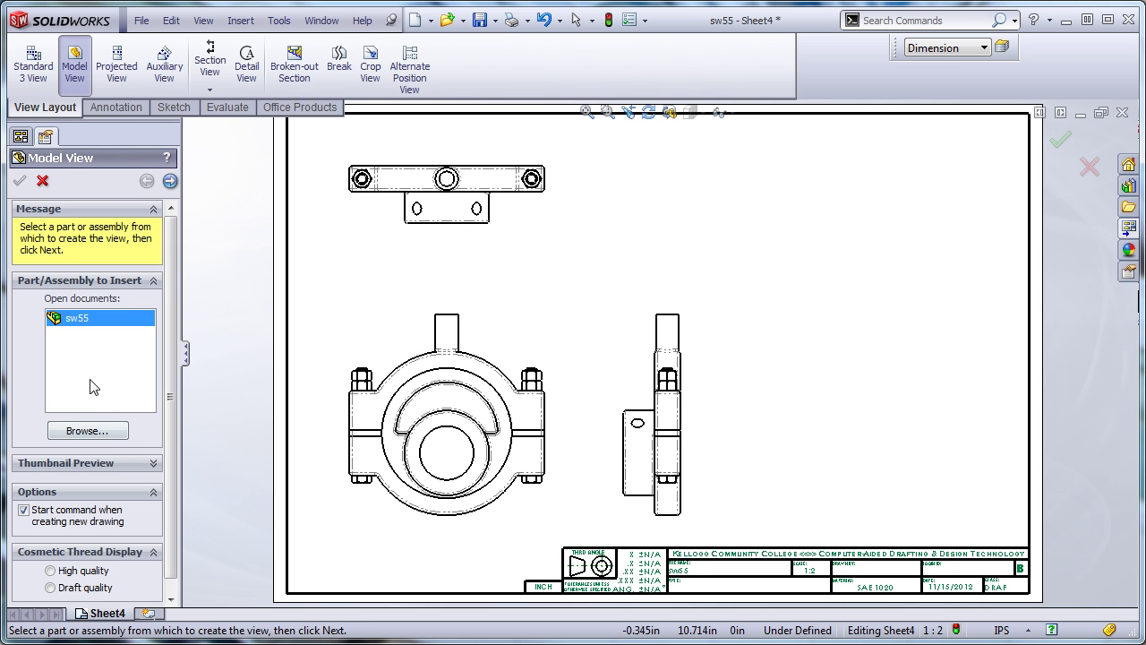
left_click(170, 181)
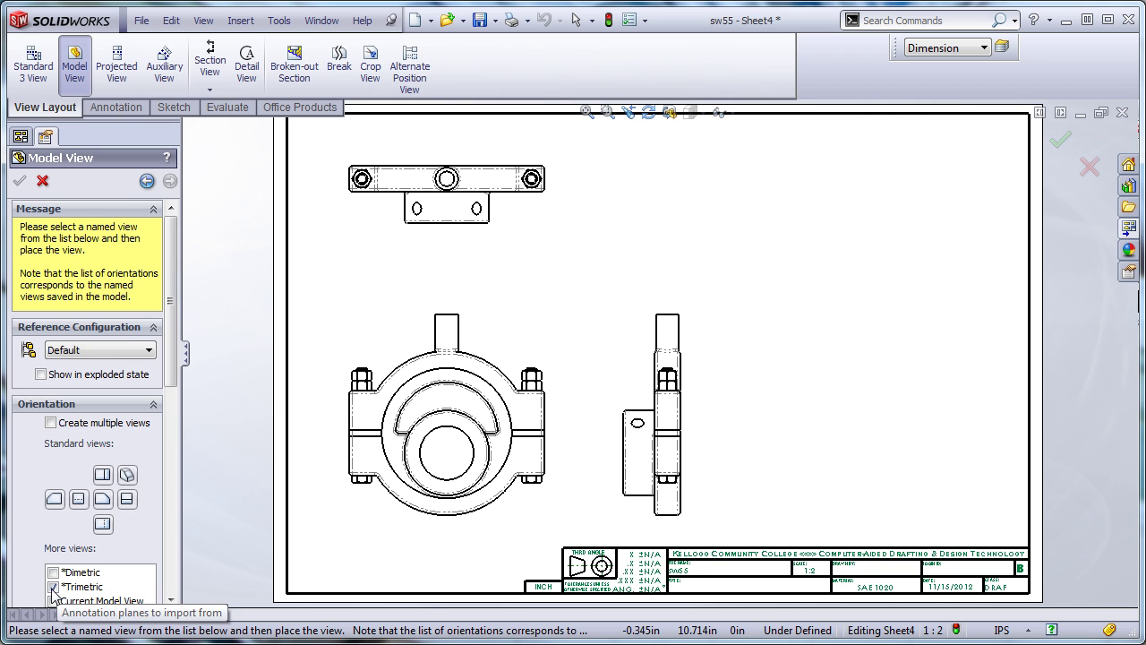
left_click_drag(169, 359, 174, 426)
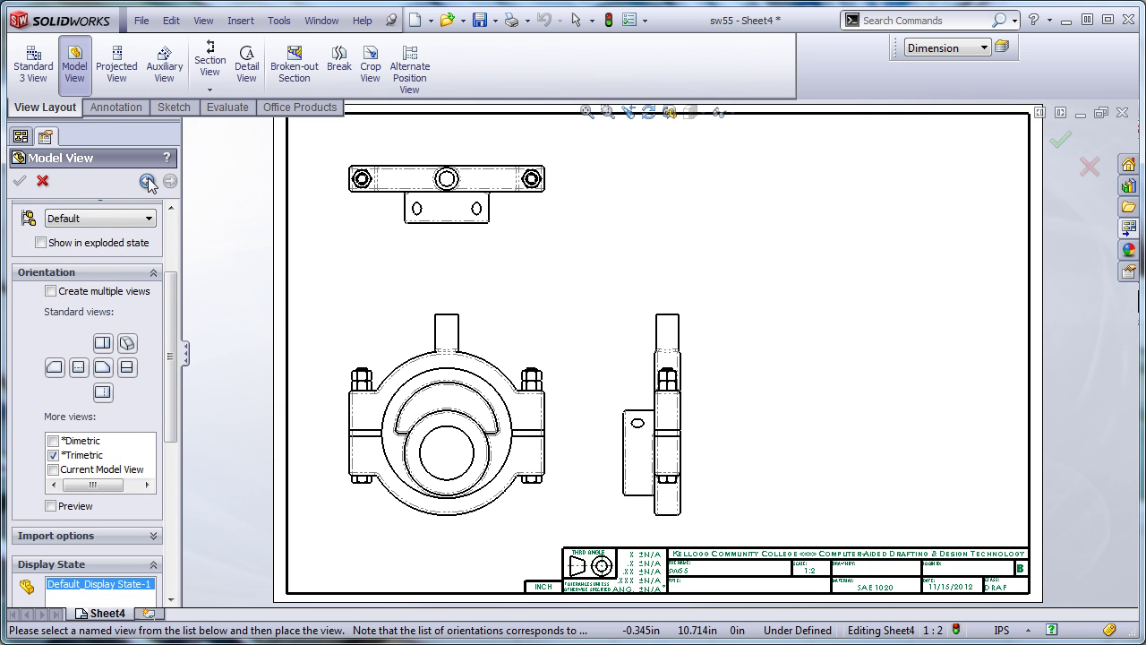
left_click(876, 285)
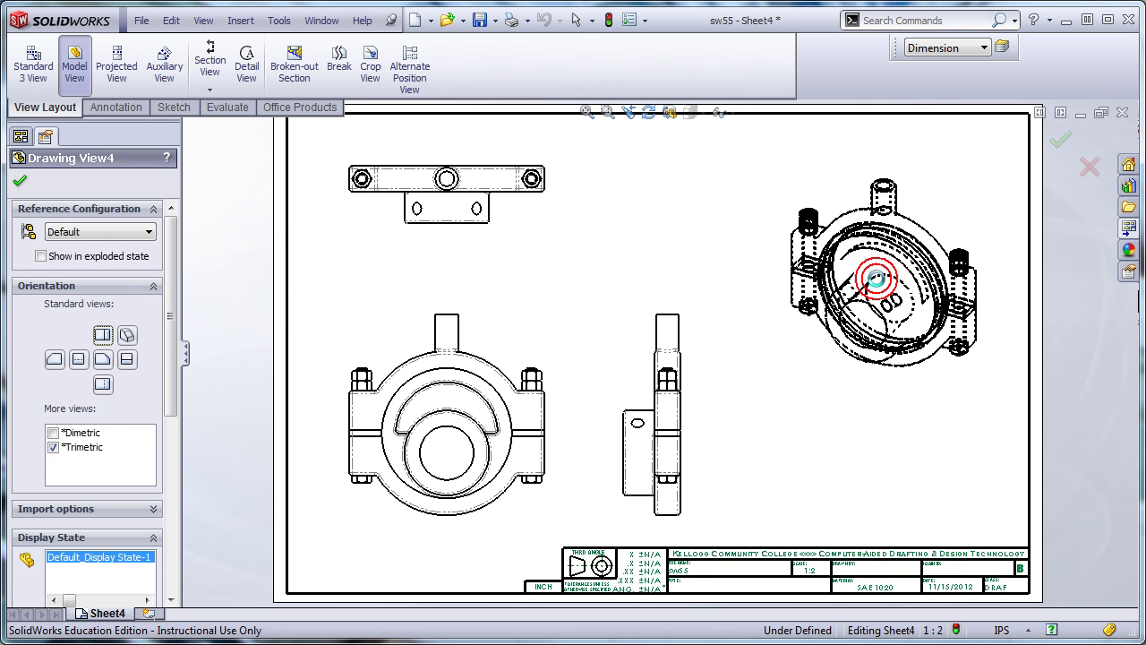
left_click(18, 180)
left_click(896, 470)
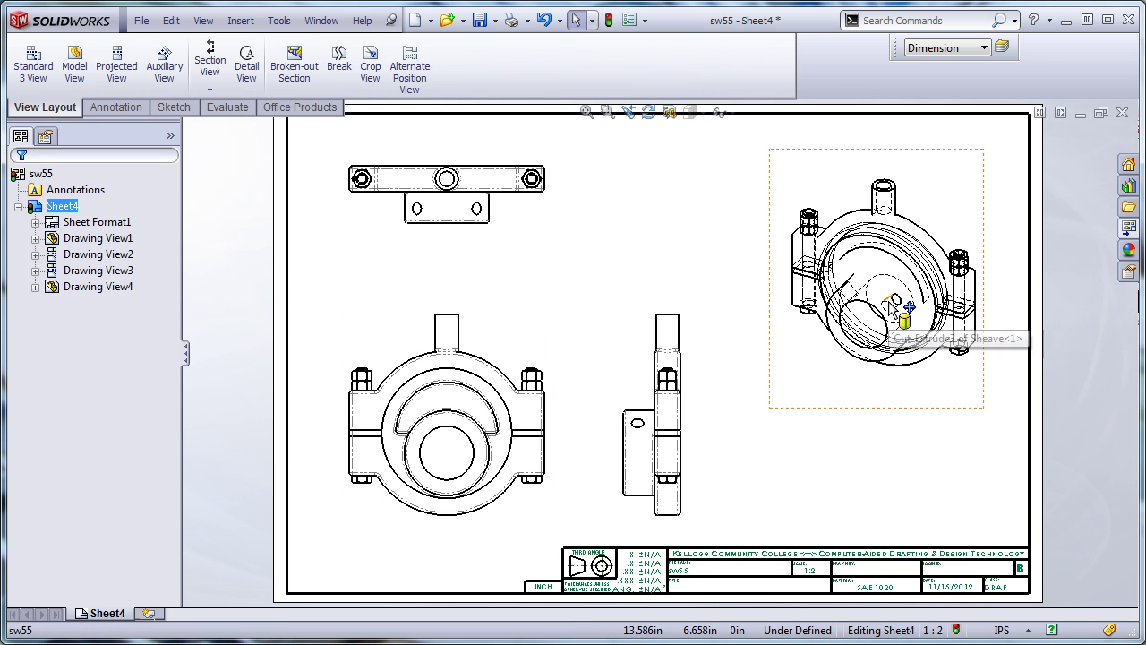
- Turn on Show in exploded state in Drawing View4's properties
right_click(812, 391)
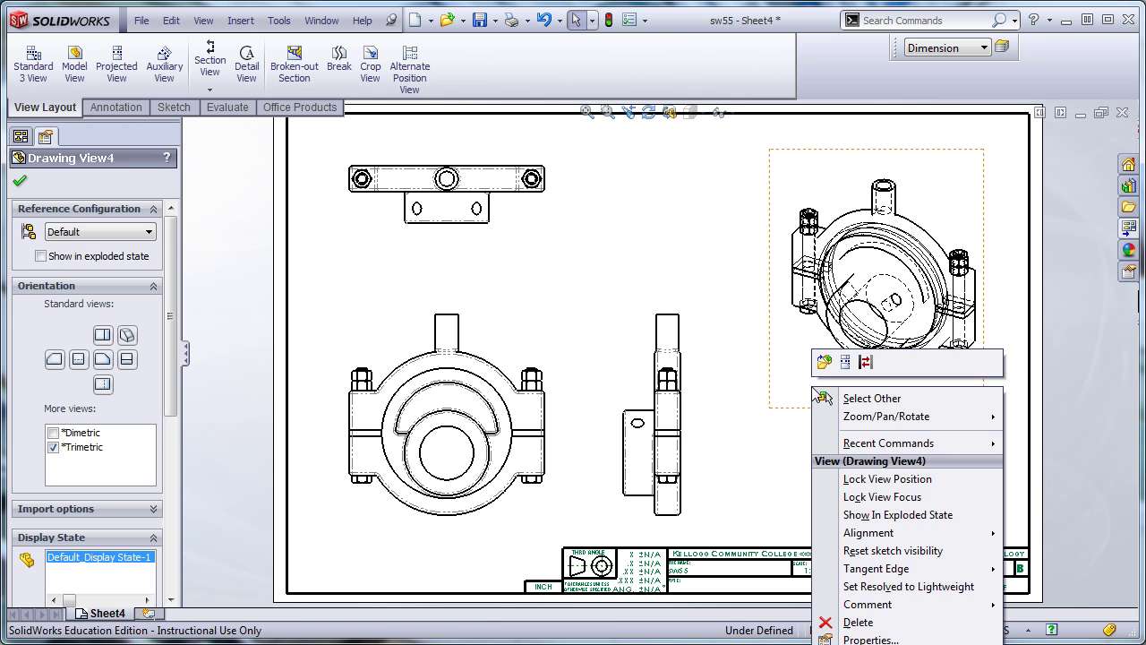
left_click(774, 452)
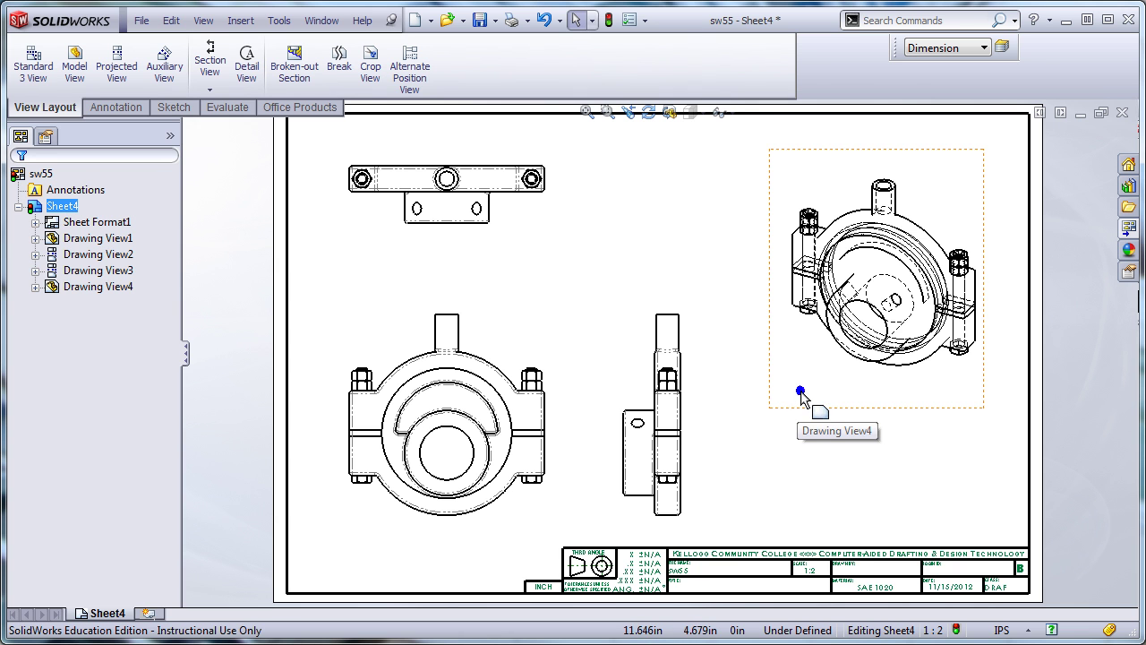
right_click(803, 399)
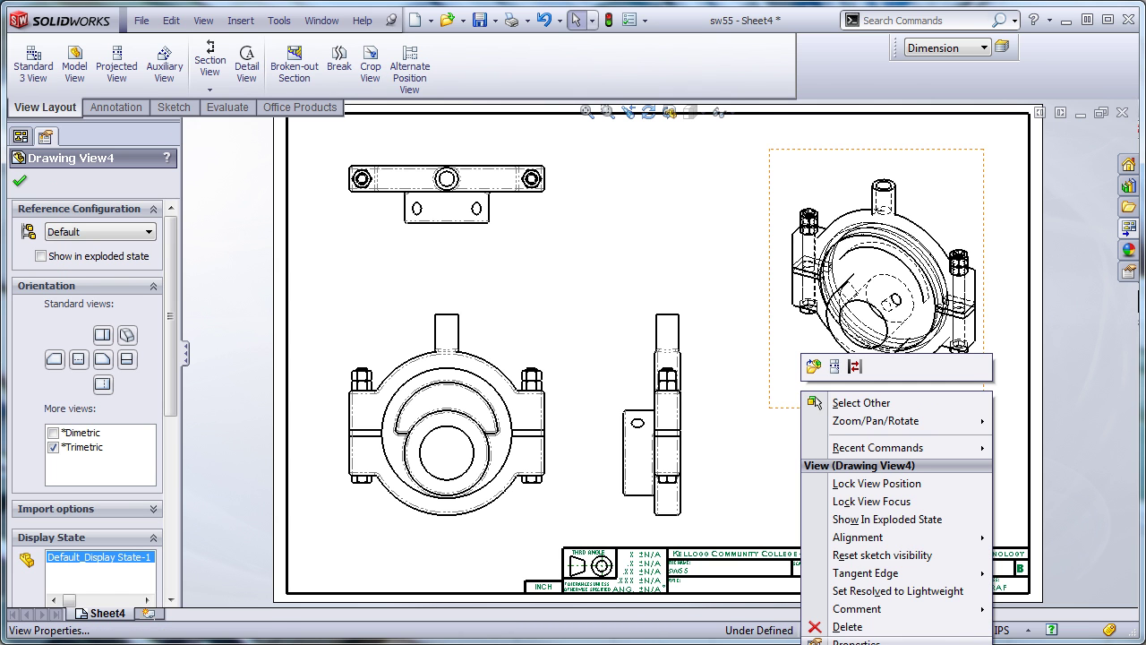
left_click(850, 641)
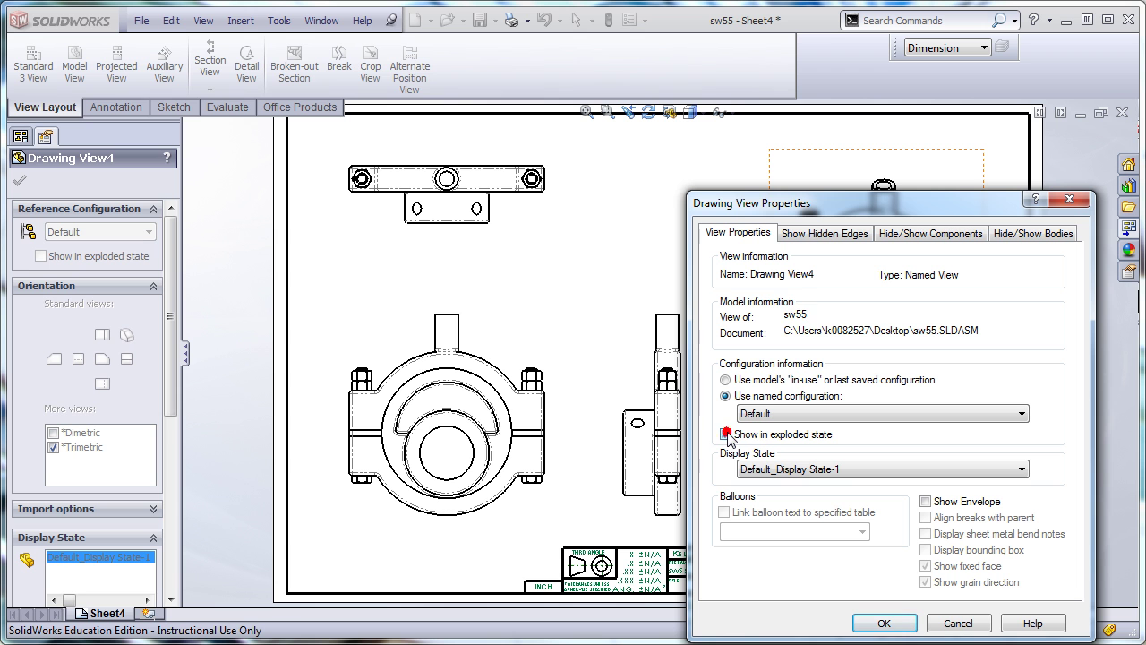
left_click(887, 622)
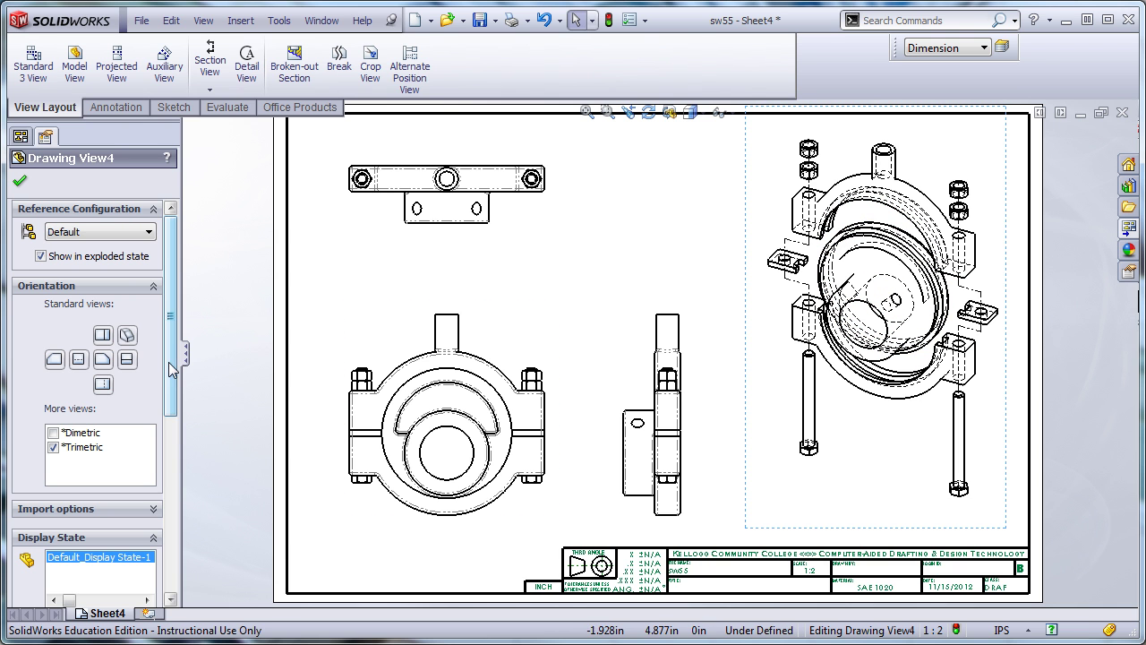
- Give Drawing View4 a user-defined custom scale of 1:3
left_click_drag(172, 371, 167, 547)
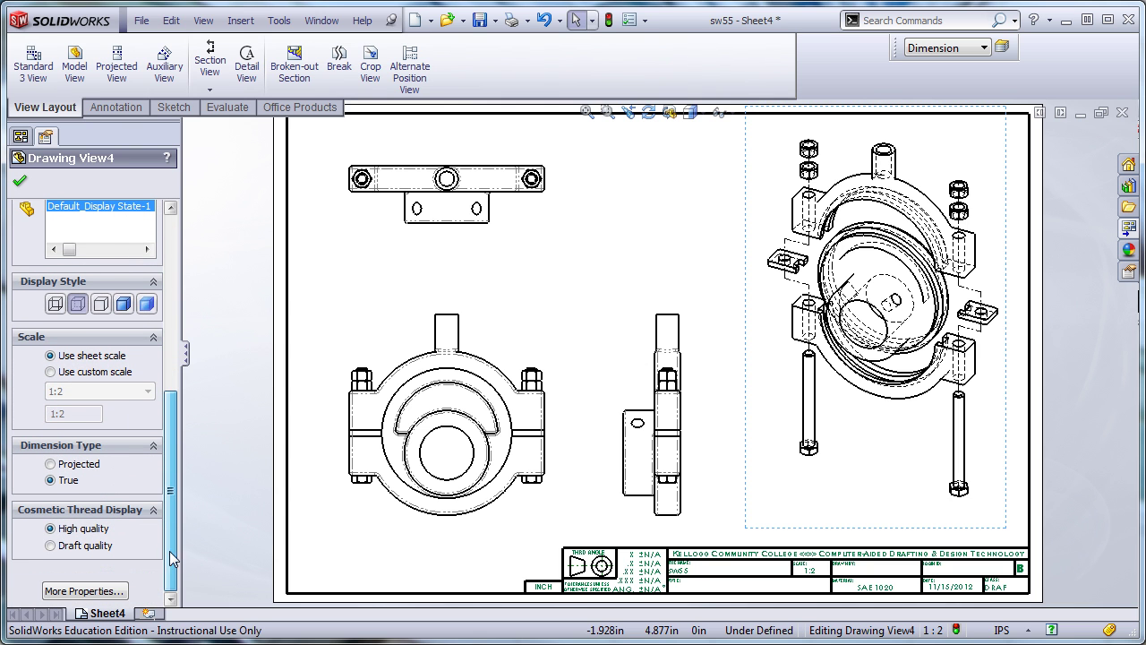
left_click(50, 372)
left_click(85, 391)
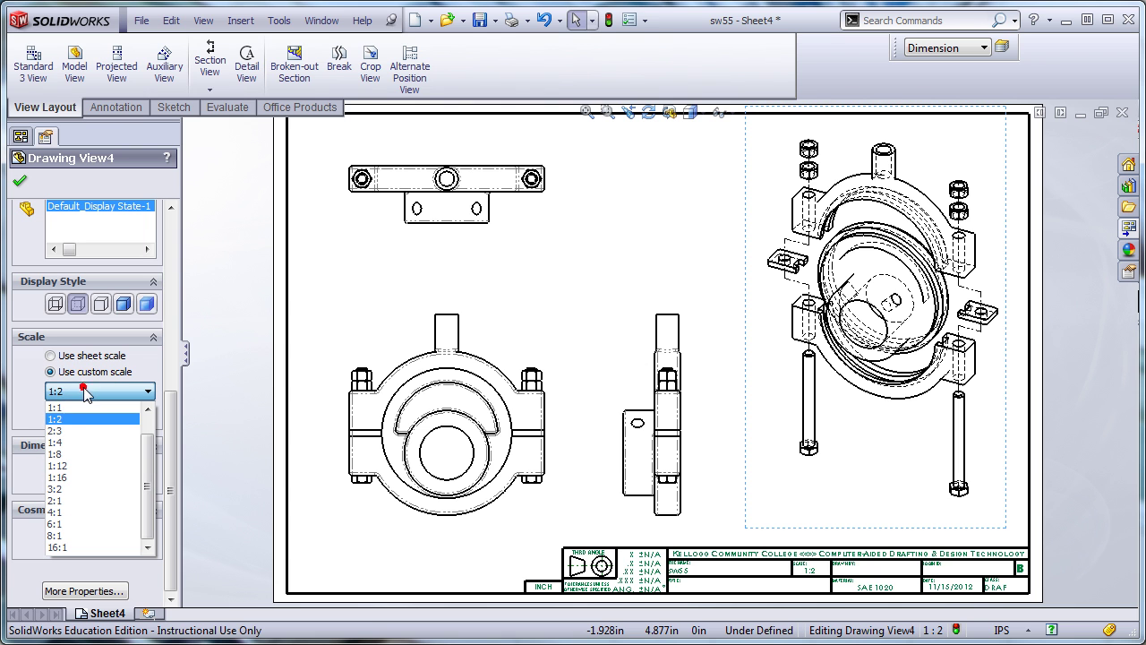
left_click(82, 442)
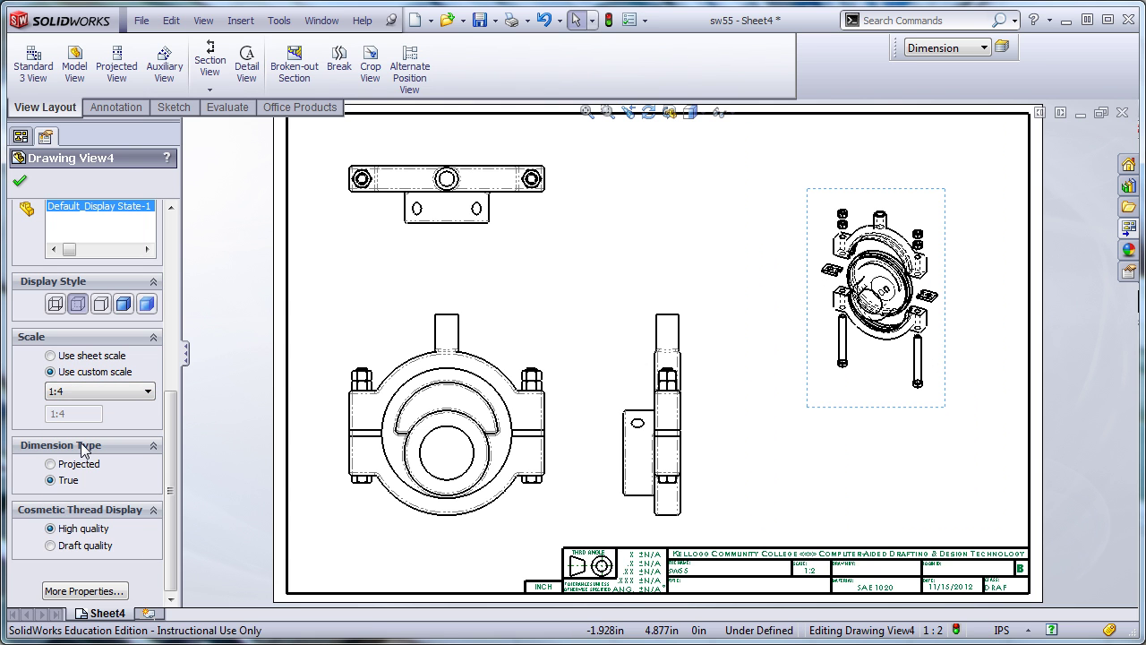
left_click(97, 391)
scroll(95, 417, "up", 2)
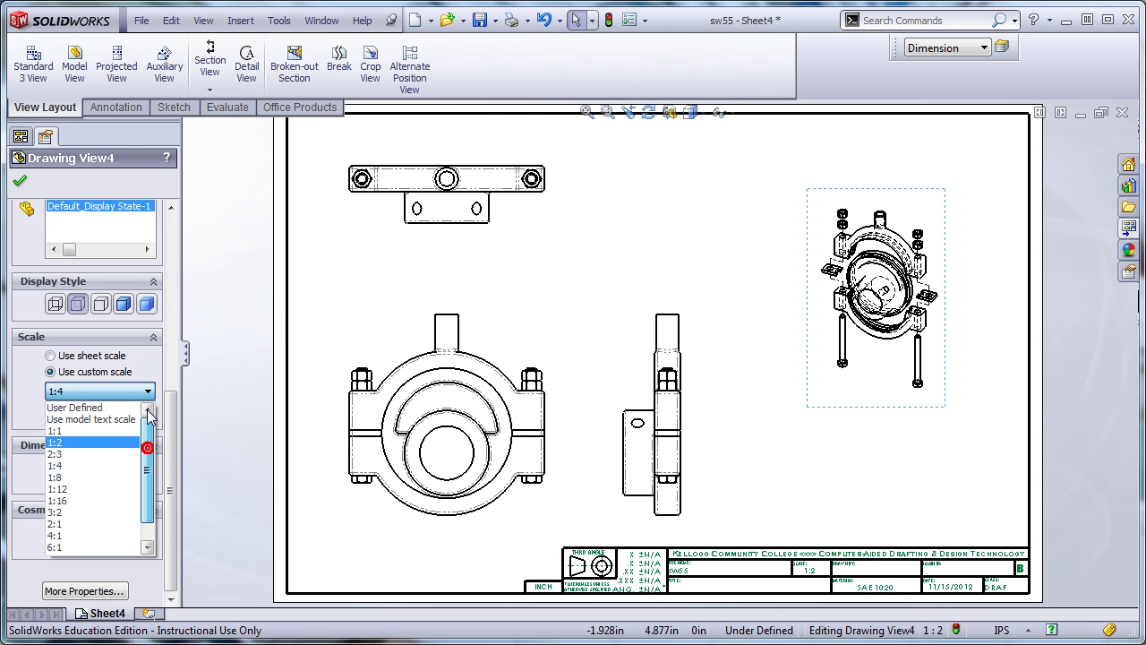
left_click(86, 408)
left_click(77, 413)
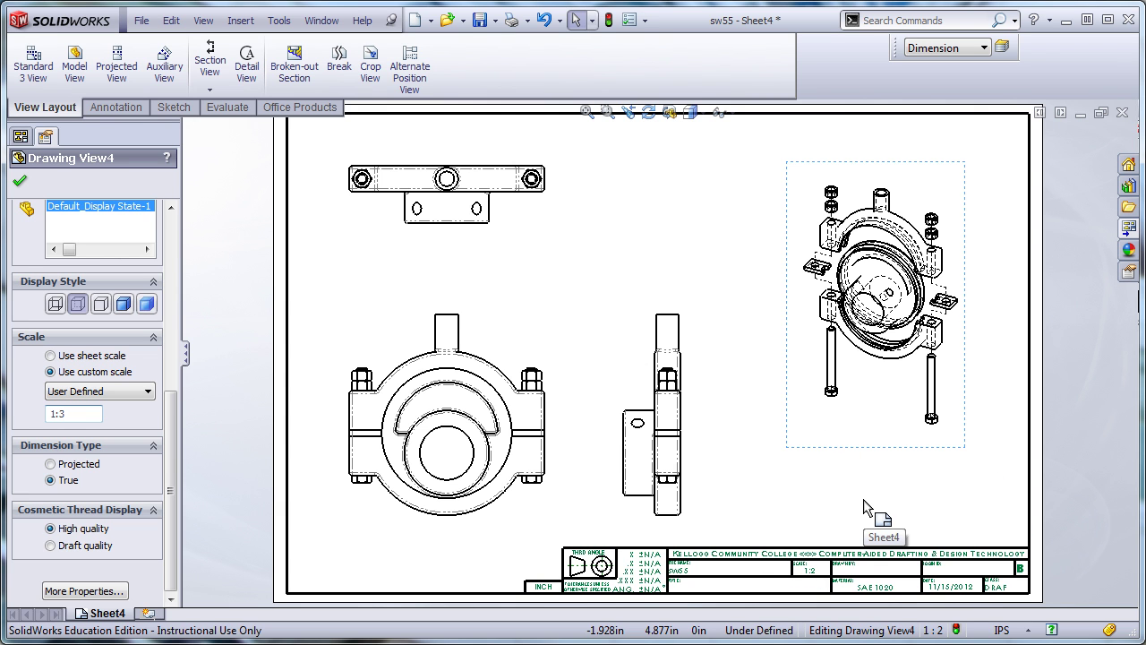
- Show the exploded Drawing View4 with hidden lines removed
left_click(854, 429)
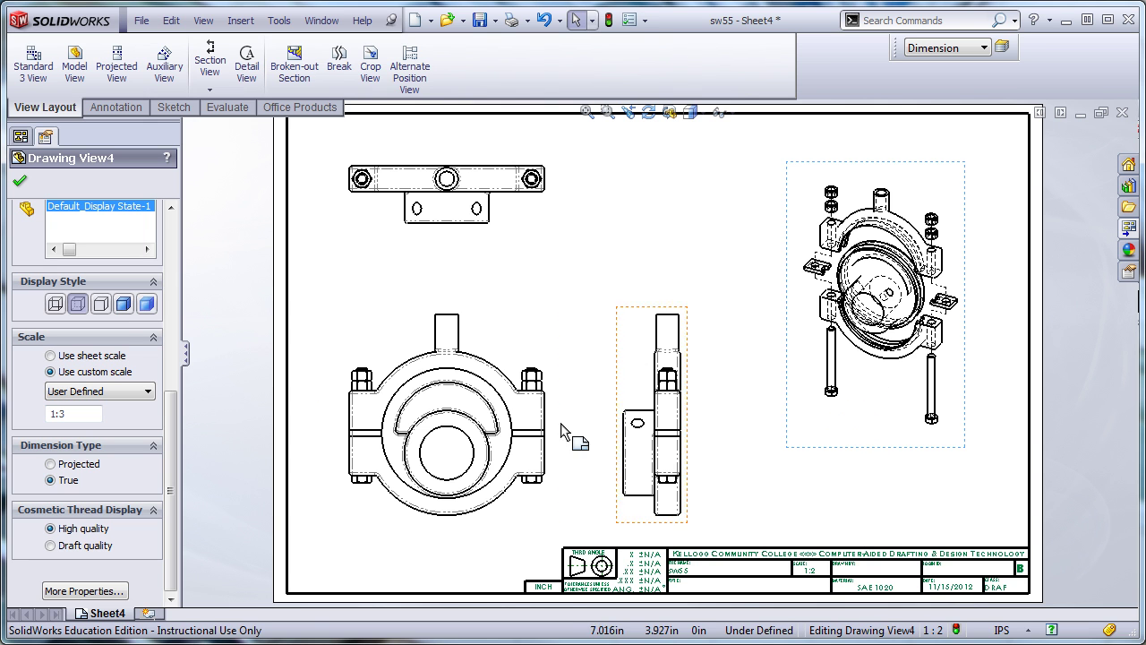
left_click(100, 305)
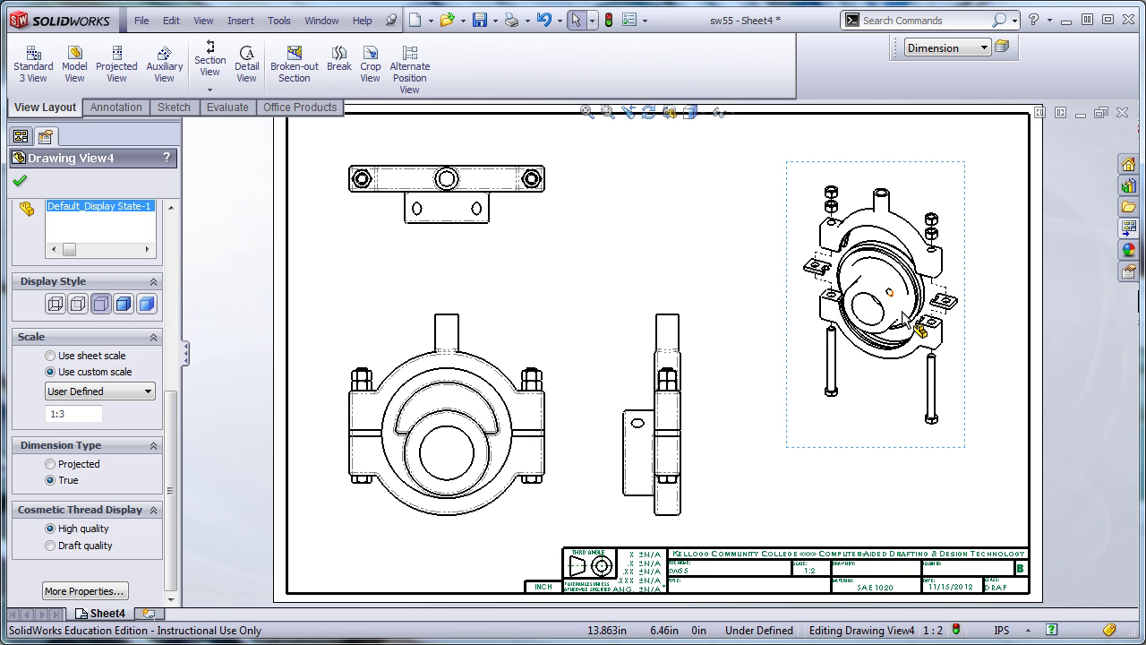
scroll(886, 300, "down", 2)
scroll(883, 295, "down", 1)
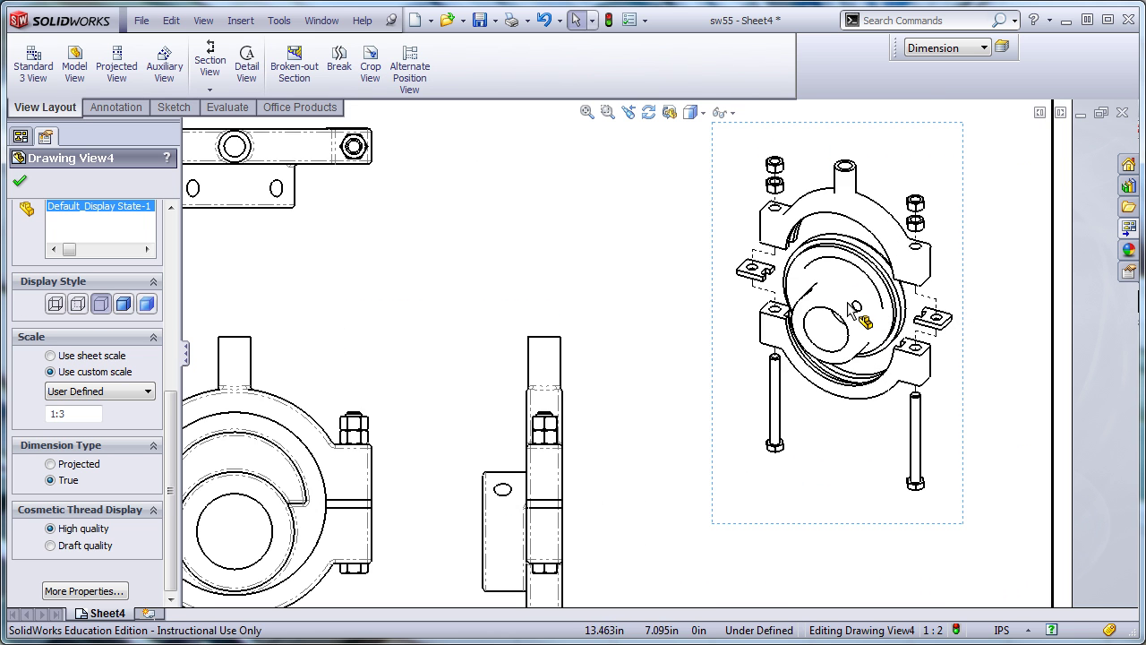
- Set the exploded view's tangent edges to With Font and nudge it slightly right
right_click(841, 503)
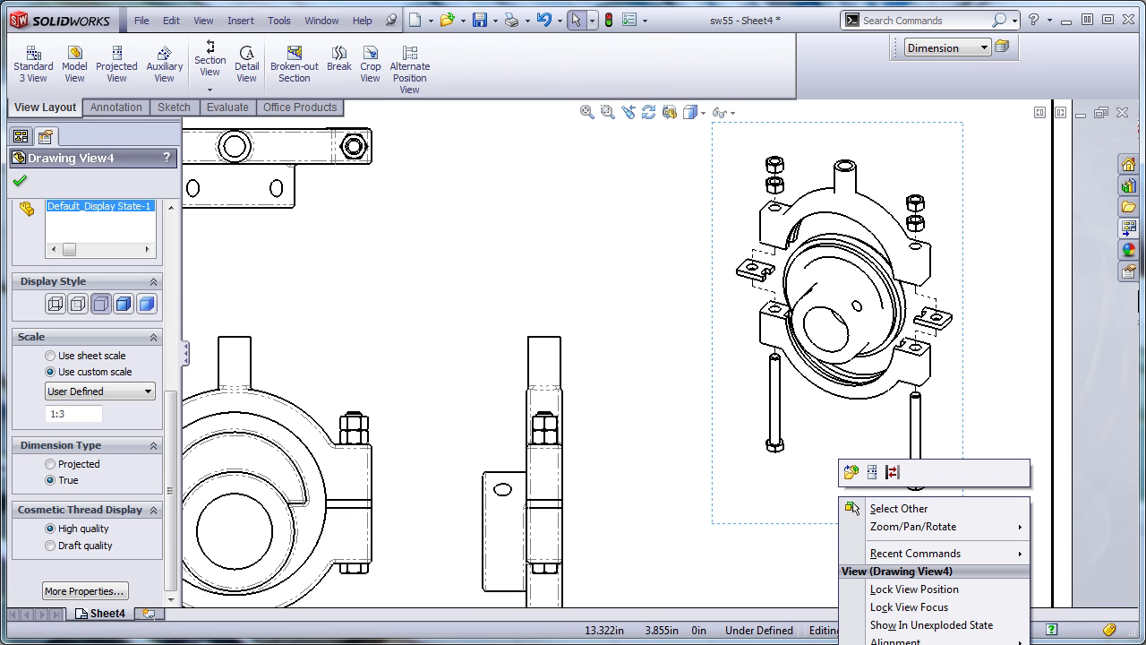
key("Return")
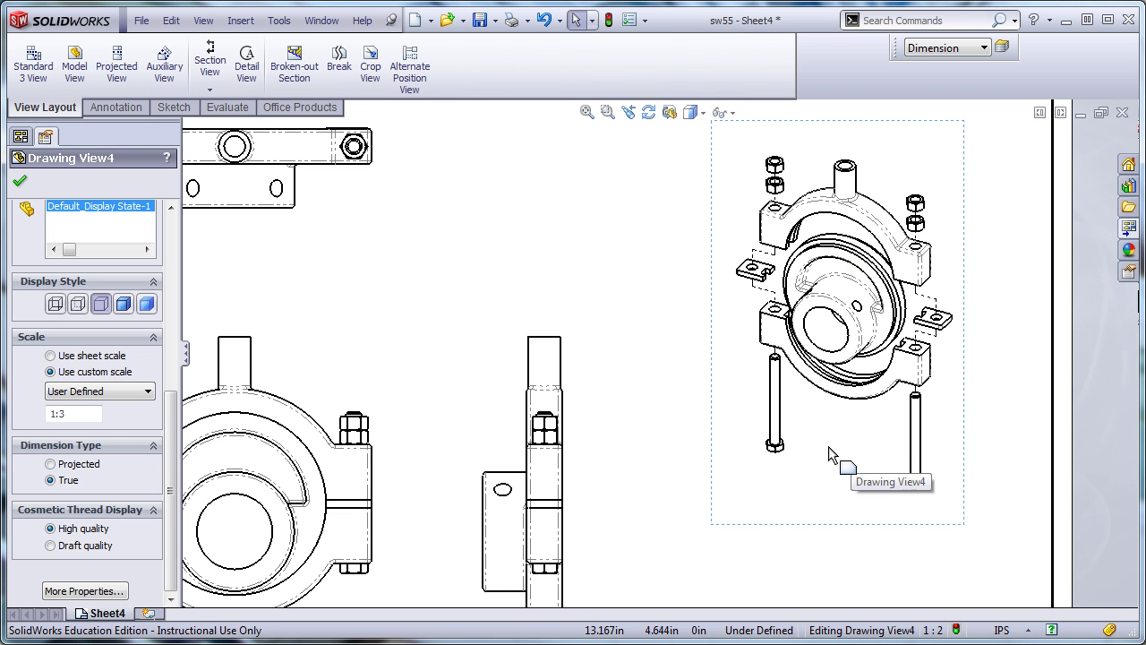
scroll(824, 473, "up", 3)
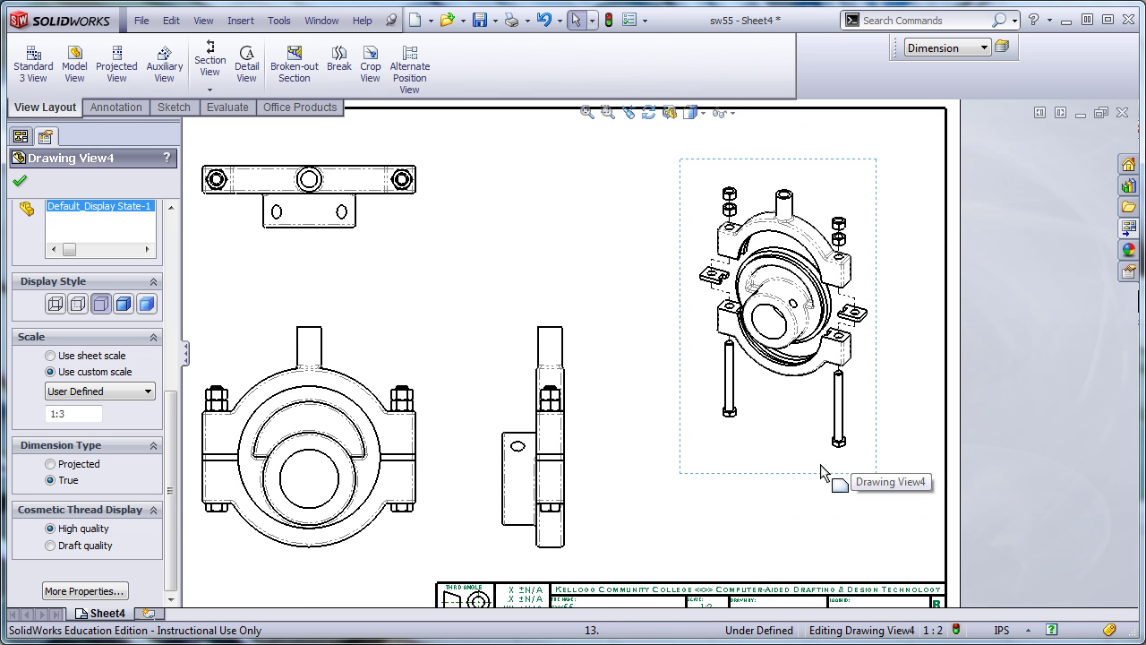
scroll(784, 474, "up", 2)
mouse_move(835, 492)
left_mouse_down()
mouse_move(859, 499)
mouse_move(862, 486)
left_mouse_up()
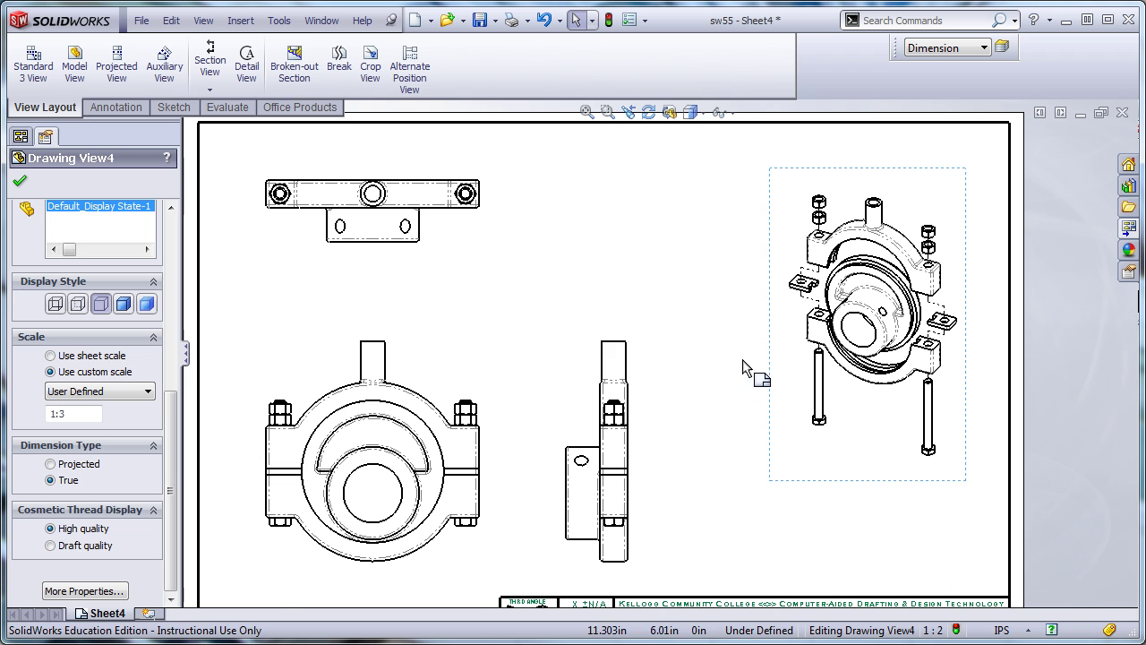
scroll(892, 352, "down", 1)
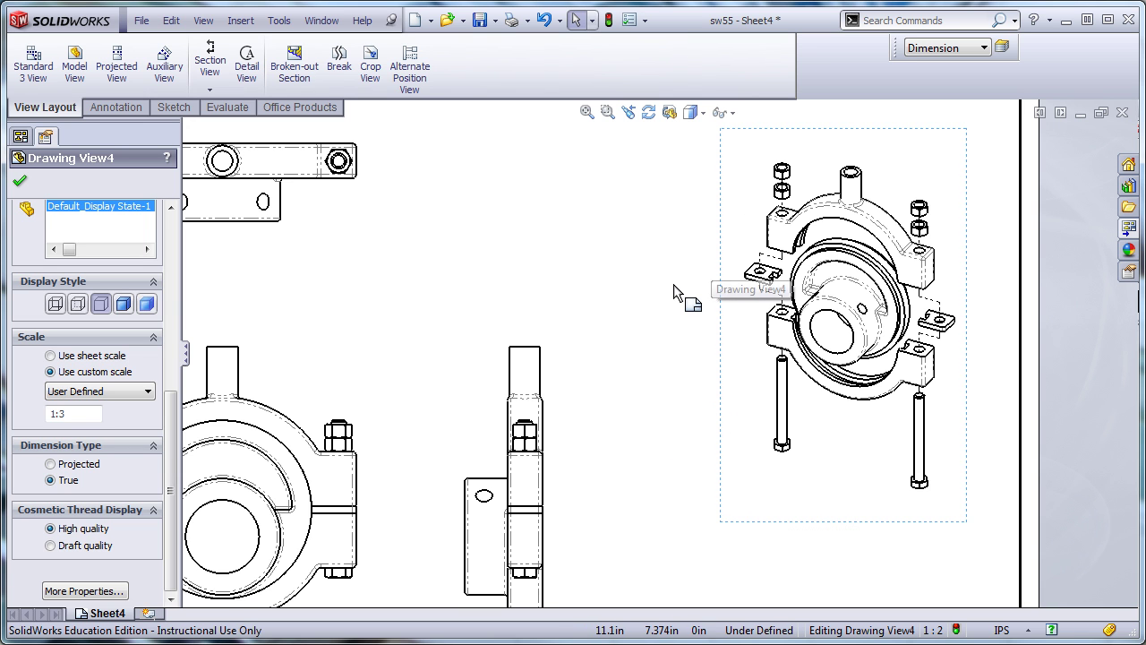
left_click(120, 107)
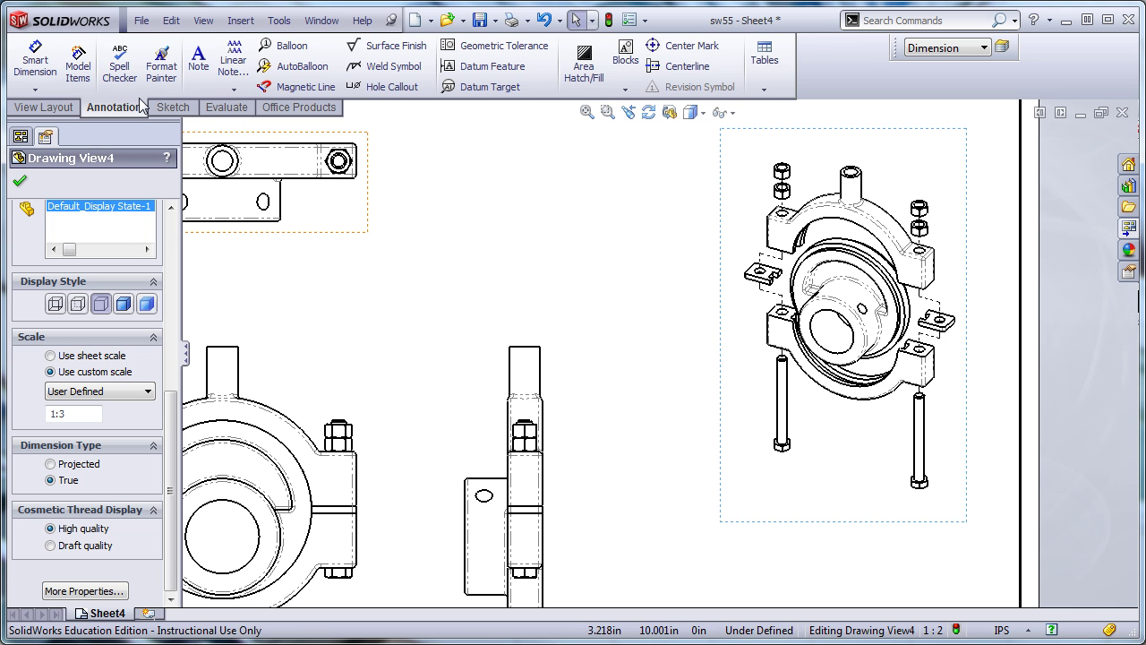
left_click(286, 46)
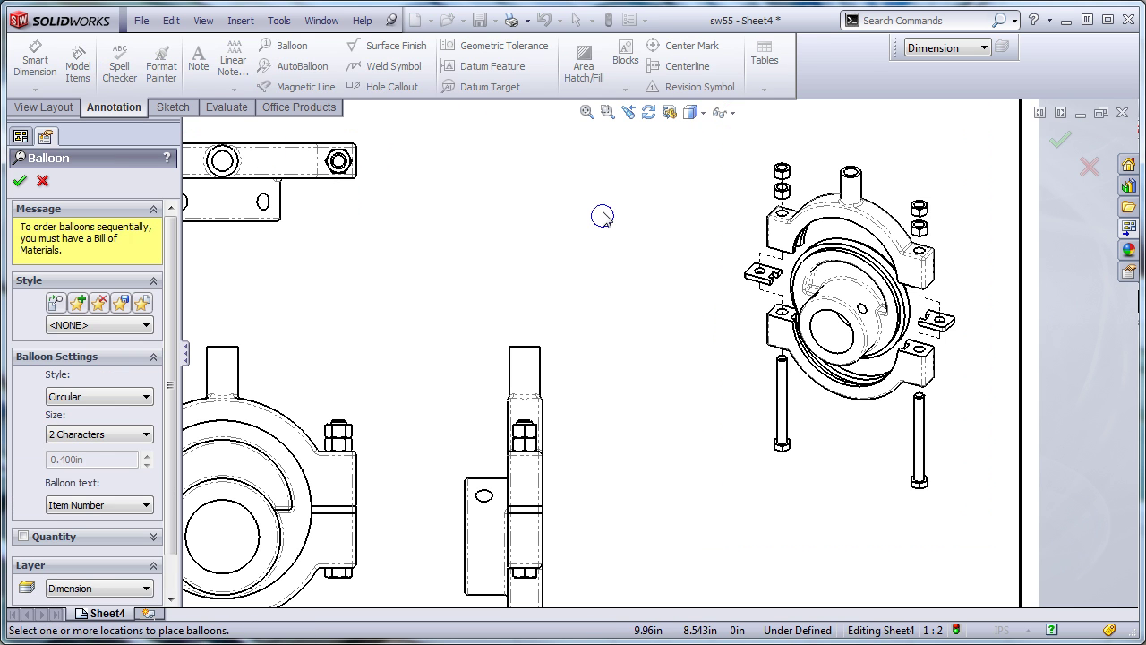
scroll(732, 266, "down", 1)
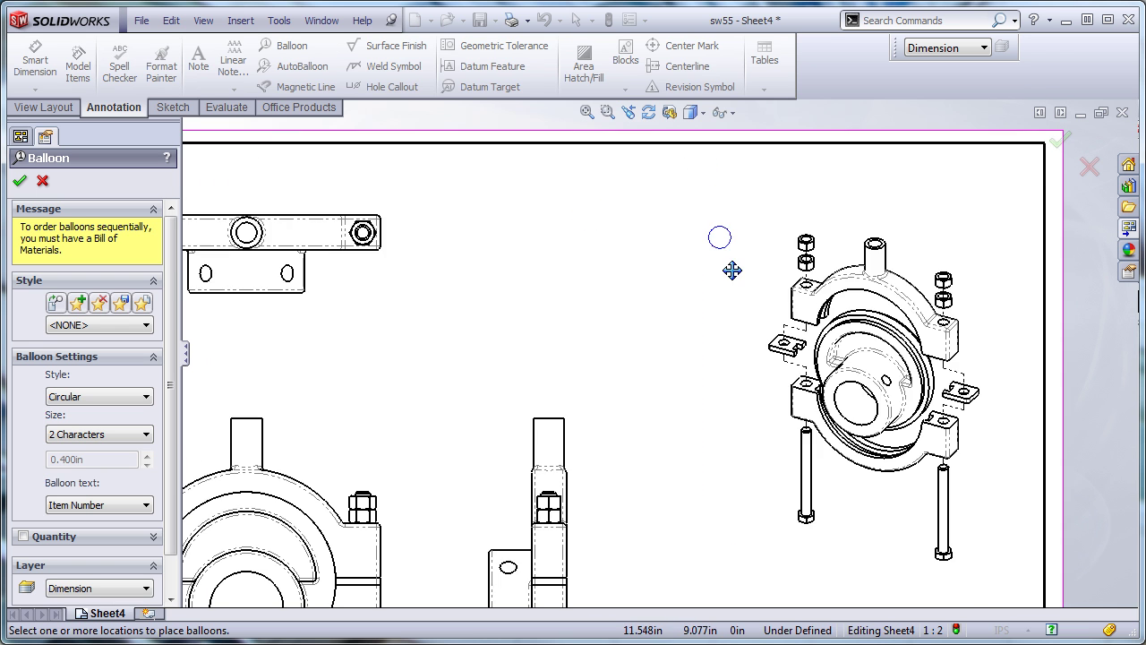
scroll(765, 285, "down", 1)
scroll(765, 285, "down", 4)
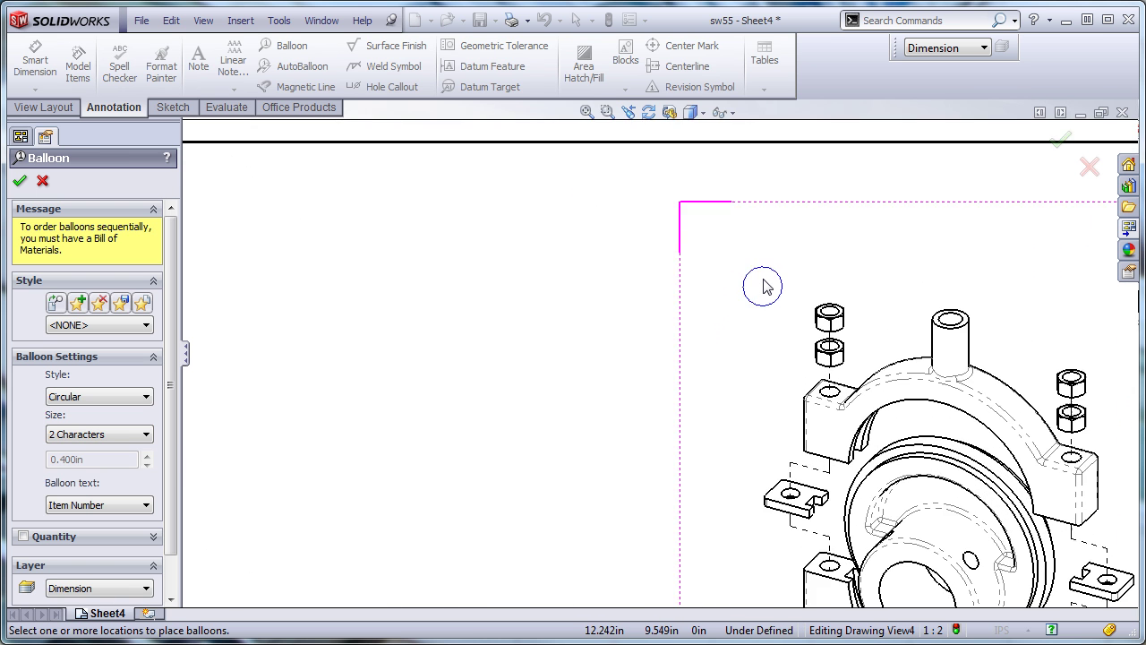
scroll(752, 323, "down", 3)
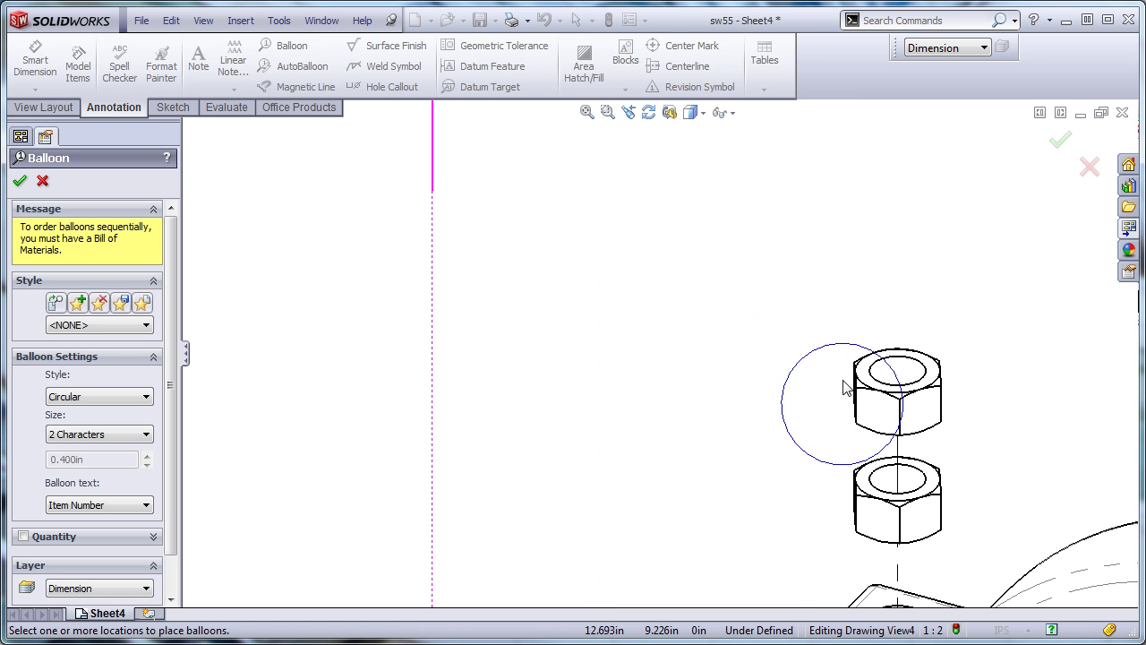
left_click(850, 388)
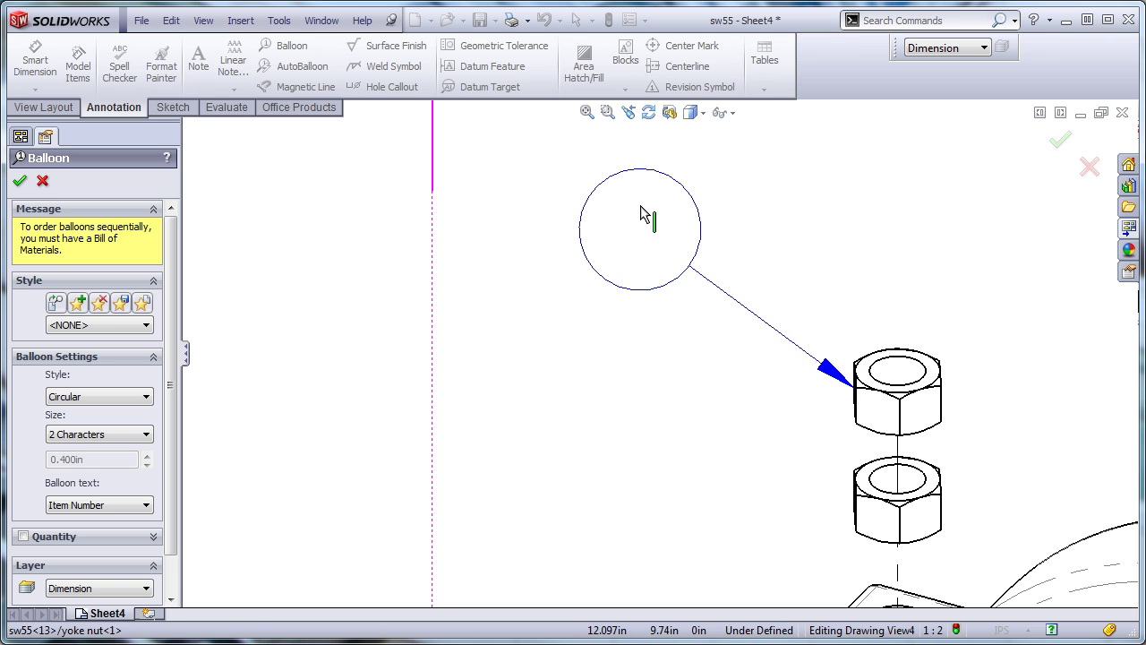
key("Escape")
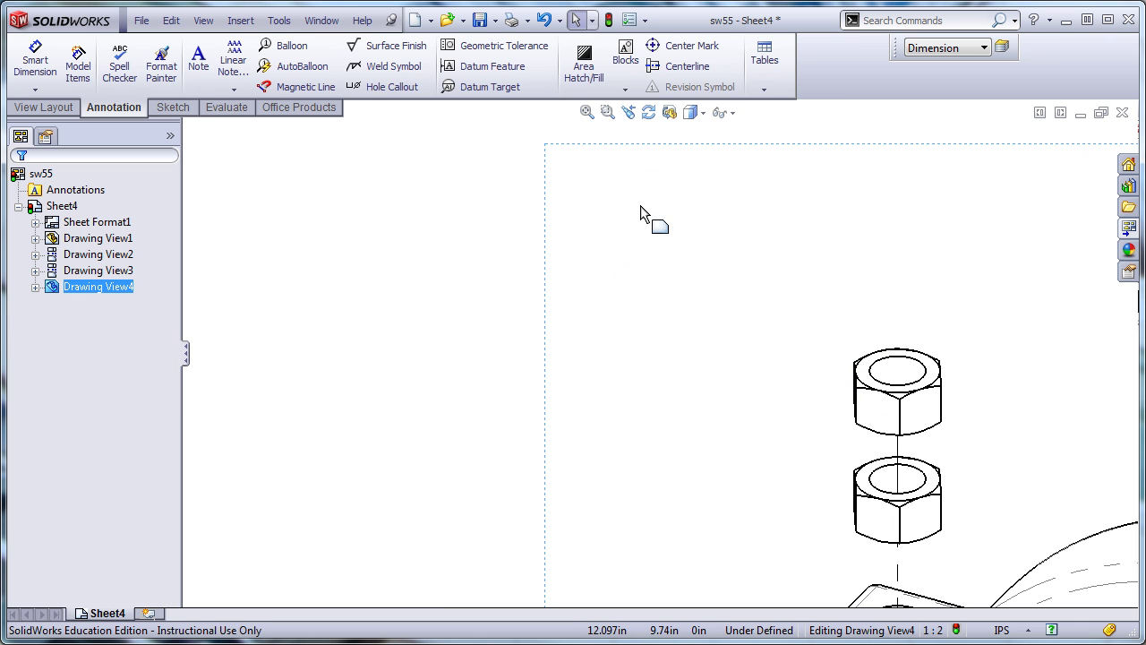
left_click(289, 44)
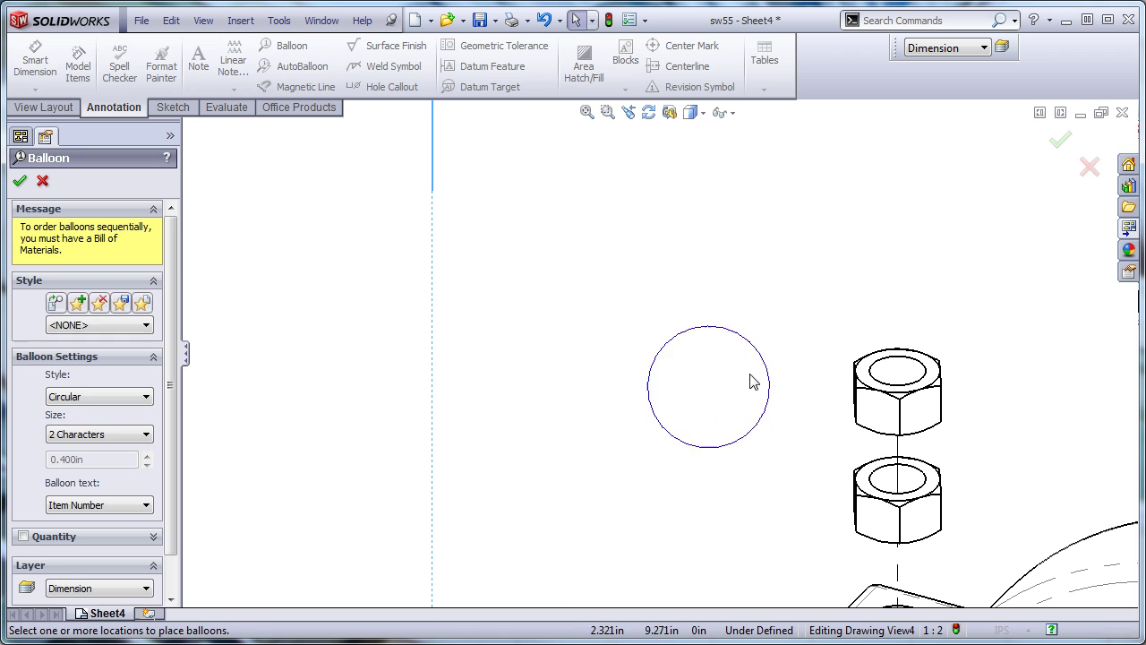
left_click(899, 413)
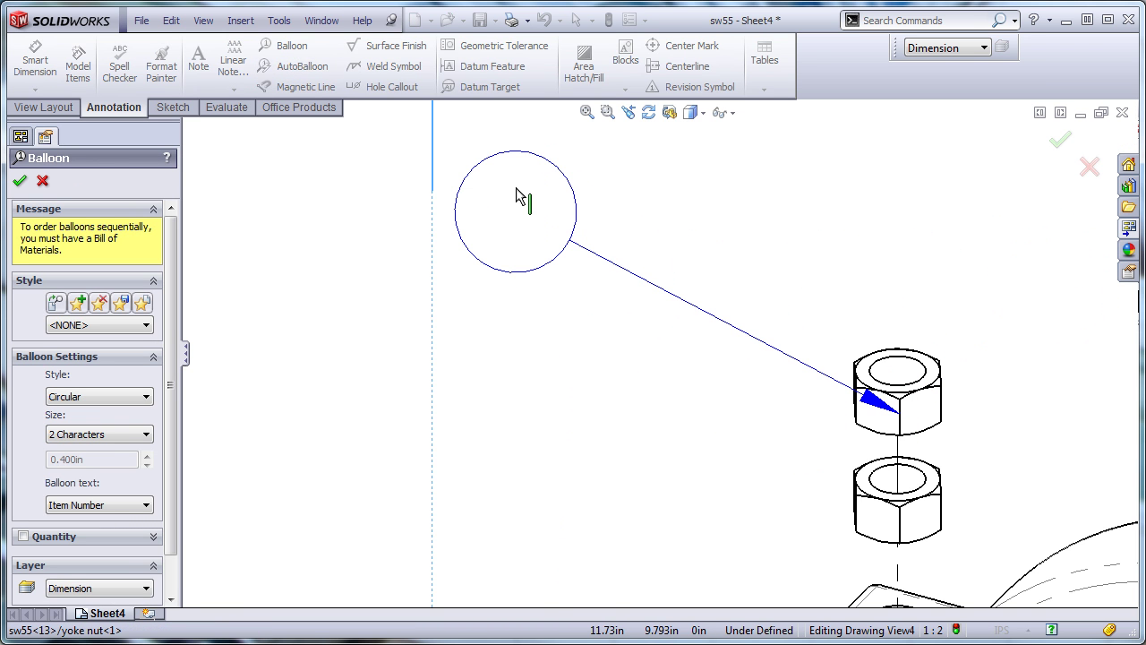
key("Escape")
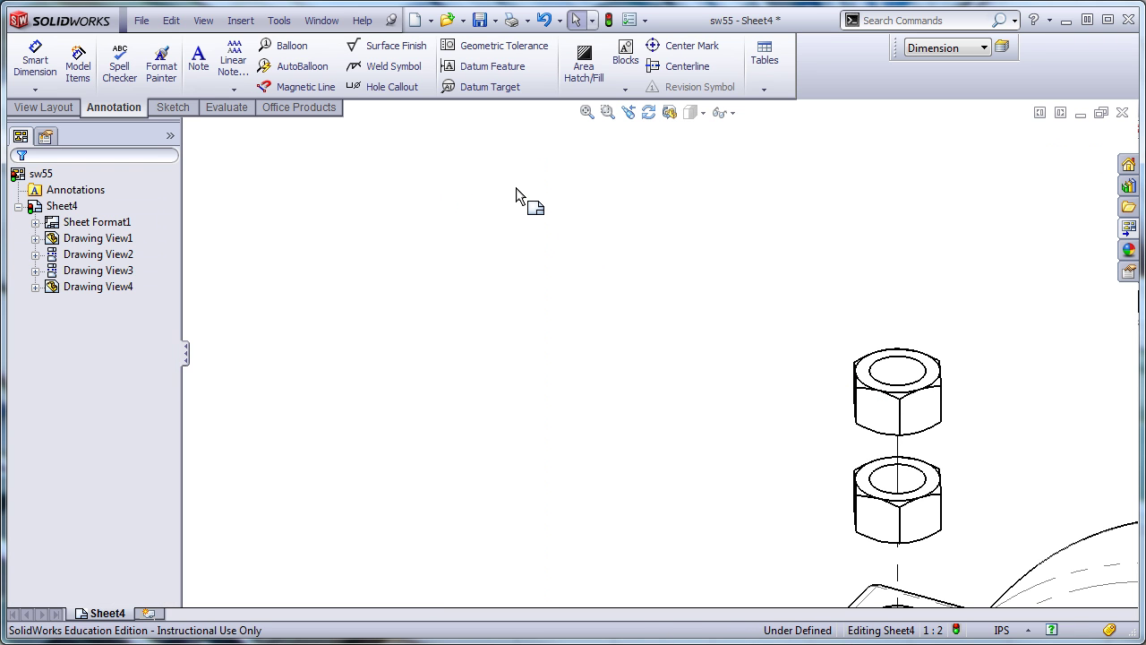
left_click(285, 46)
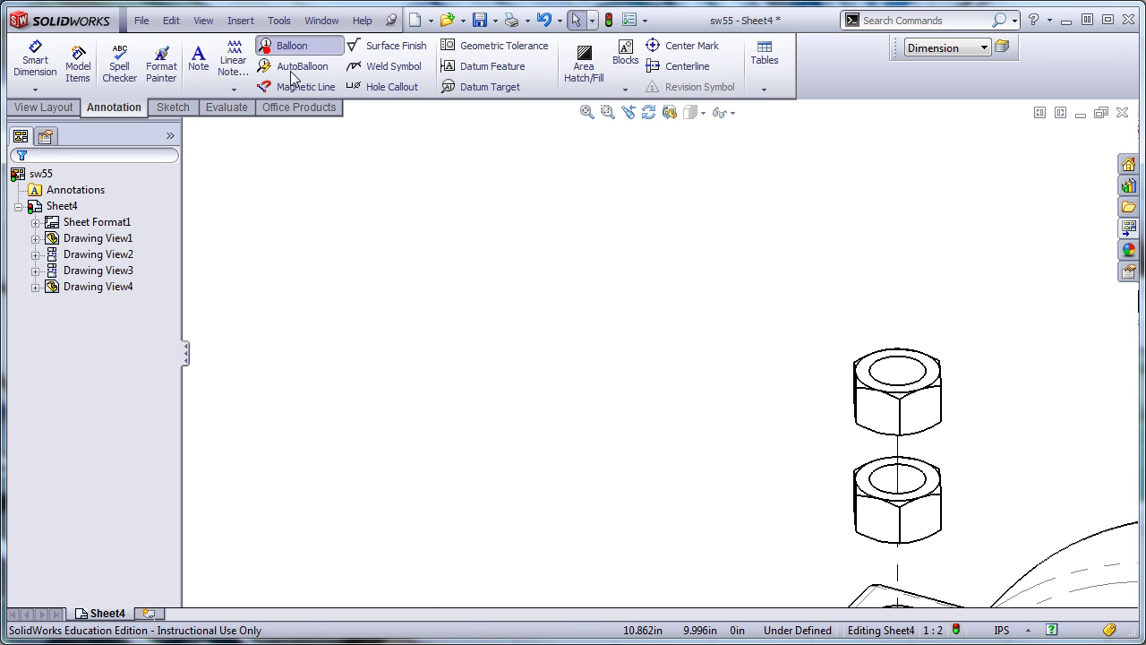
left_click(876, 414)
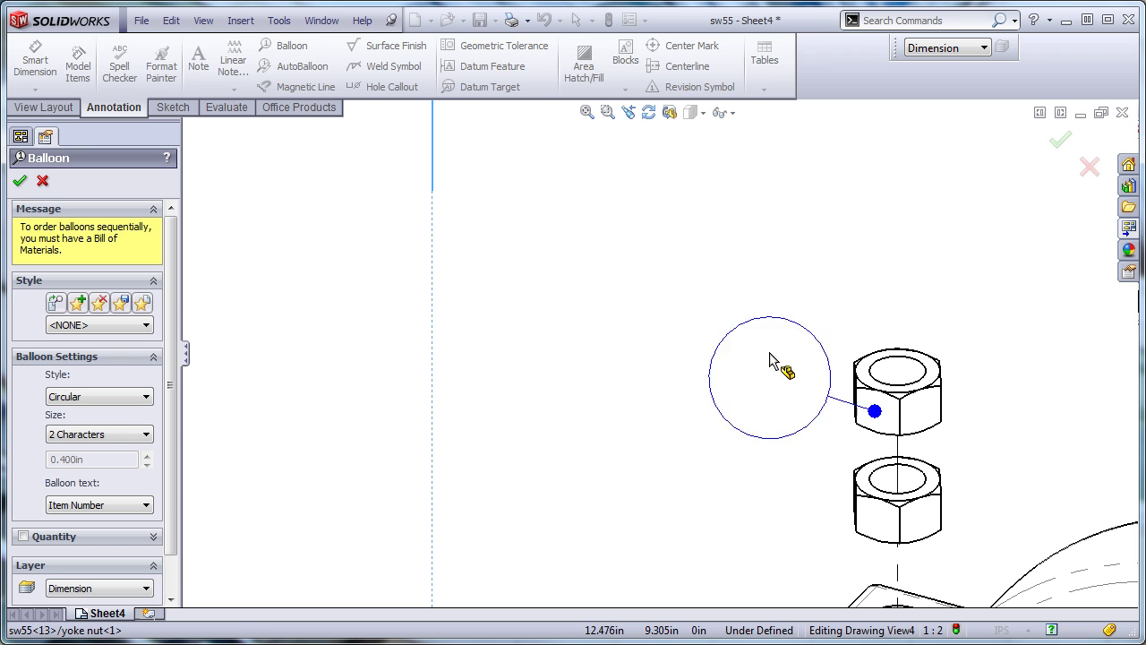
key("Escape")
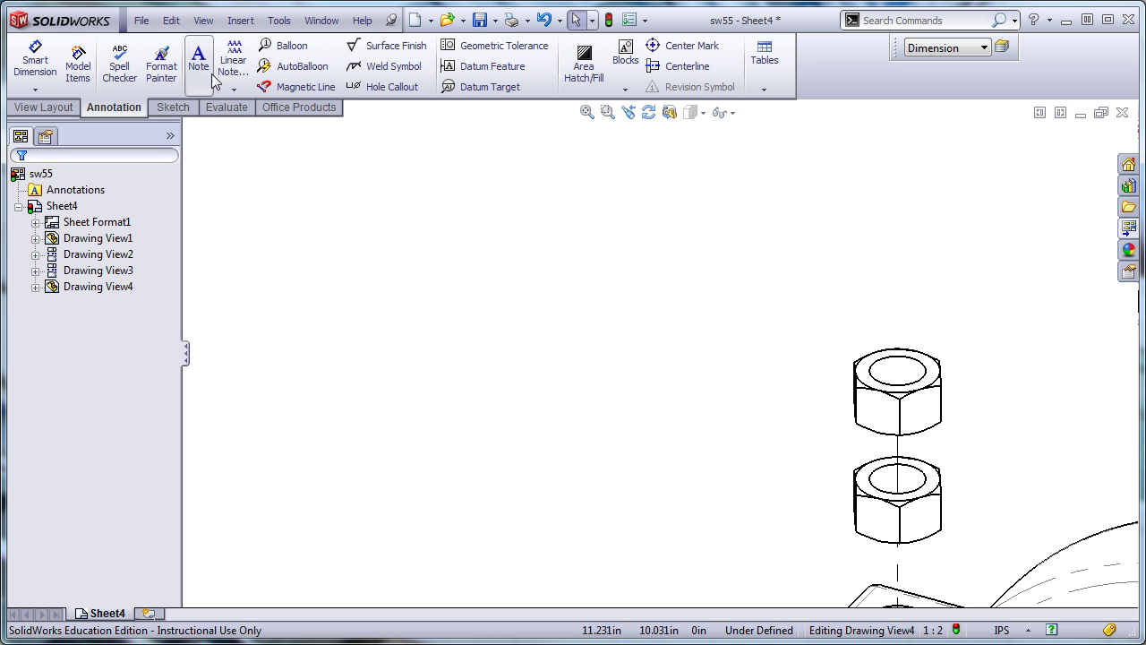
- Add balloons 6, 3 and 2 for the upper nut, upper strap and shim
left_click(273, 49)
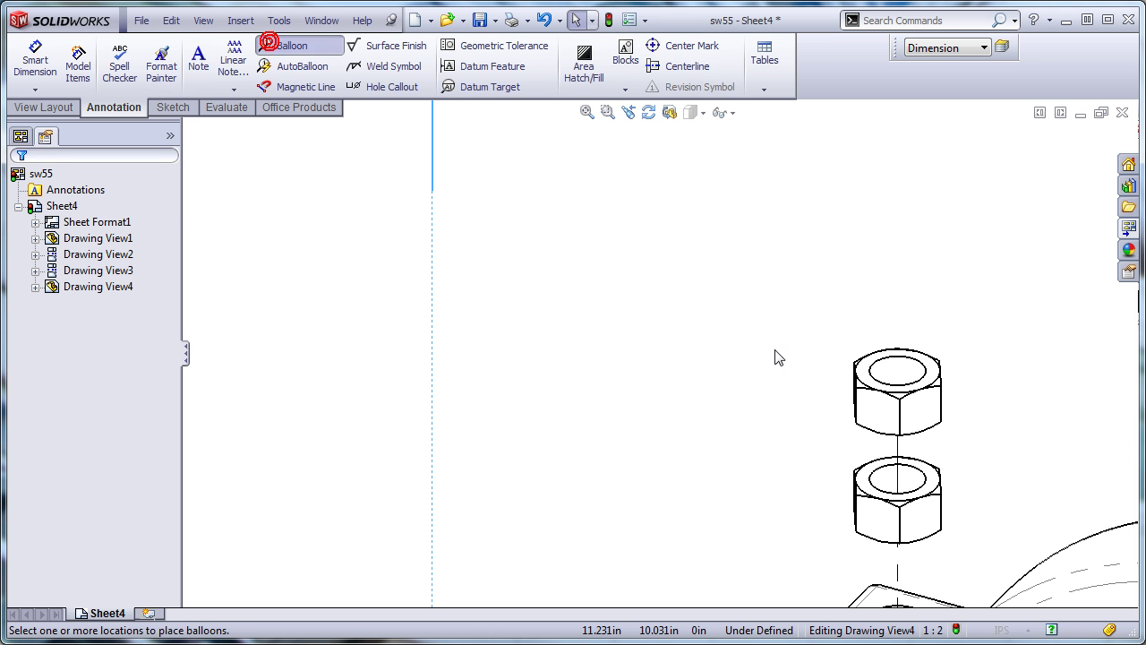
left_click(857, 394)
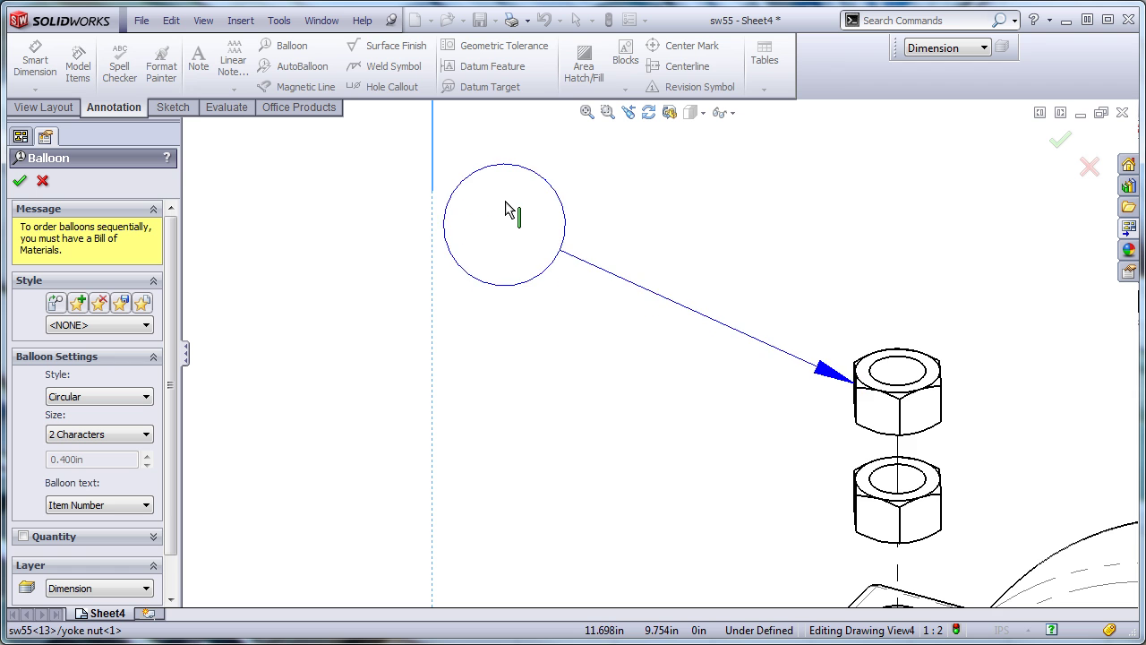
left_click(511, 212)
scroll(505, 212, "up", 2)
scroll(503, 212, "up", 2)
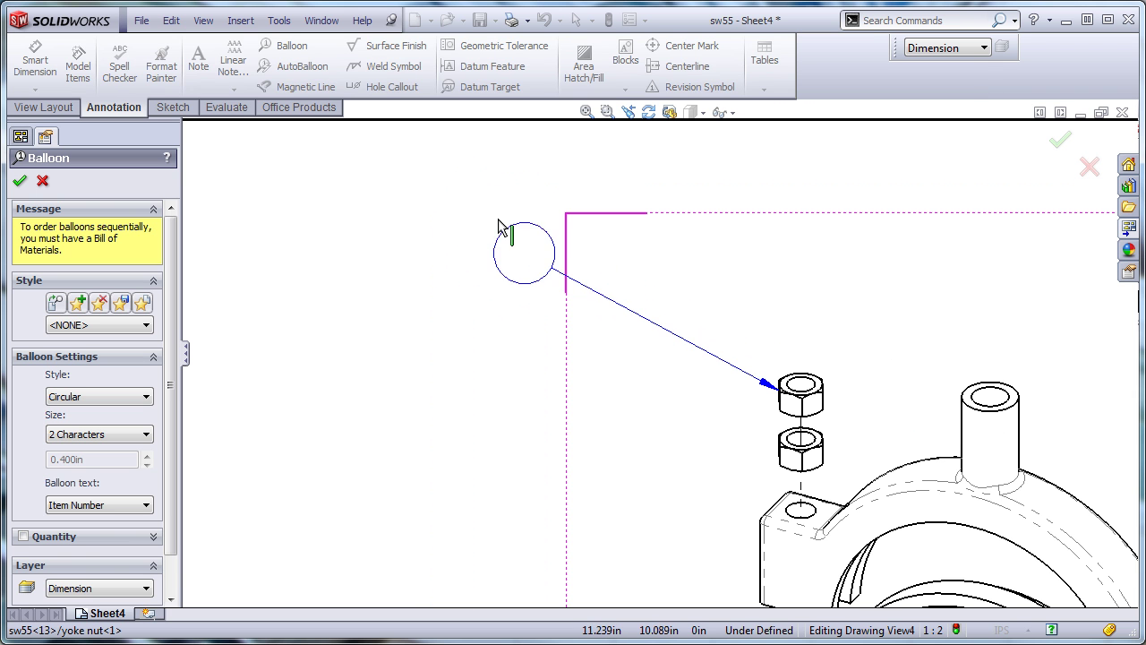
left_click(579, 291)
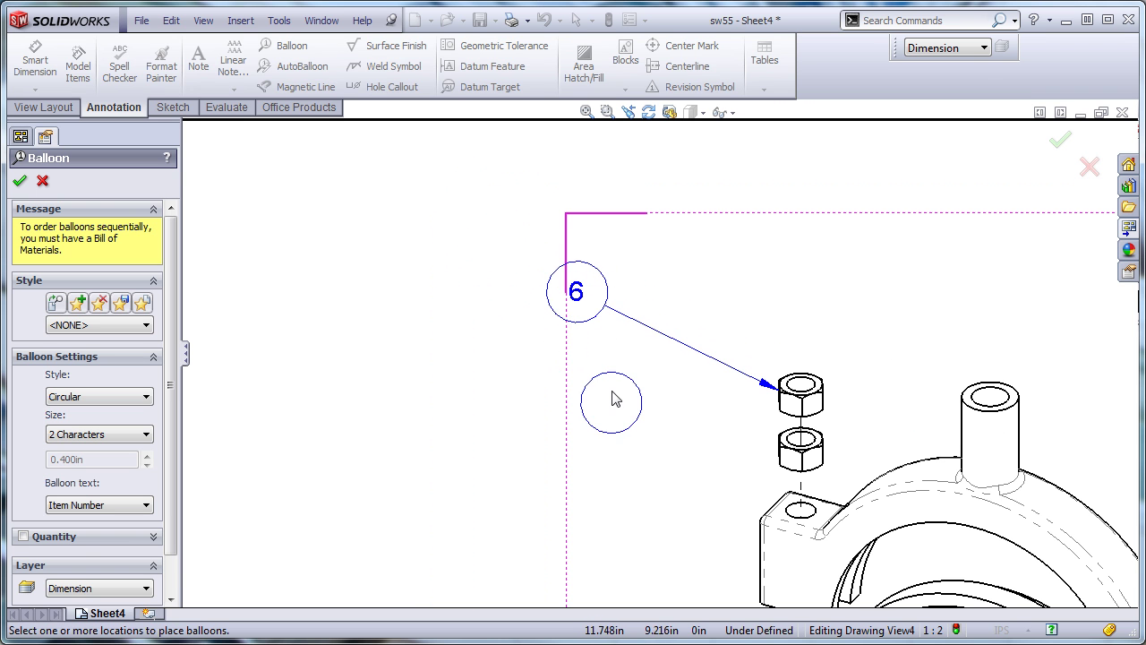
middle_click_drag(671, 519, 683, 270)
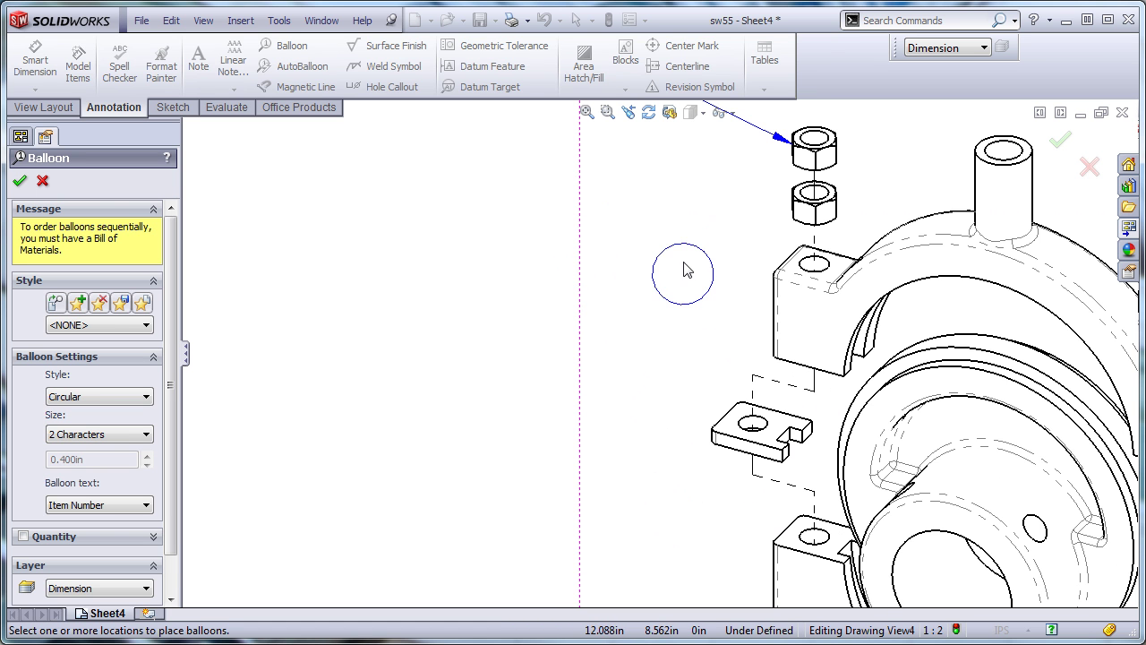
left_click(772, 311)
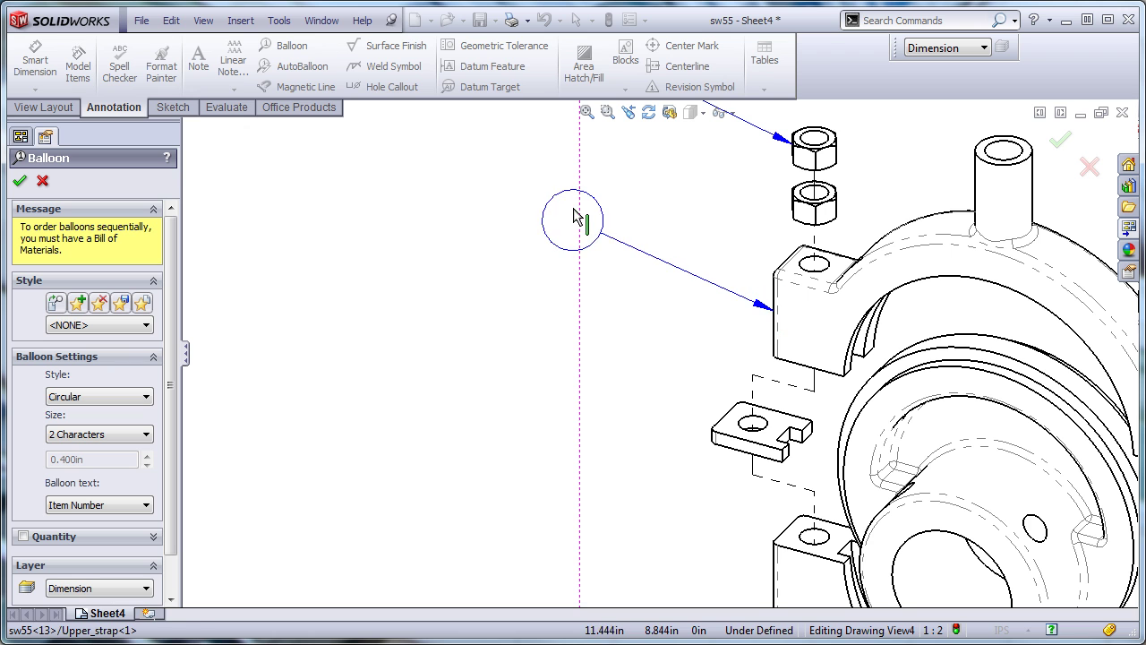
left_click(575, 214)
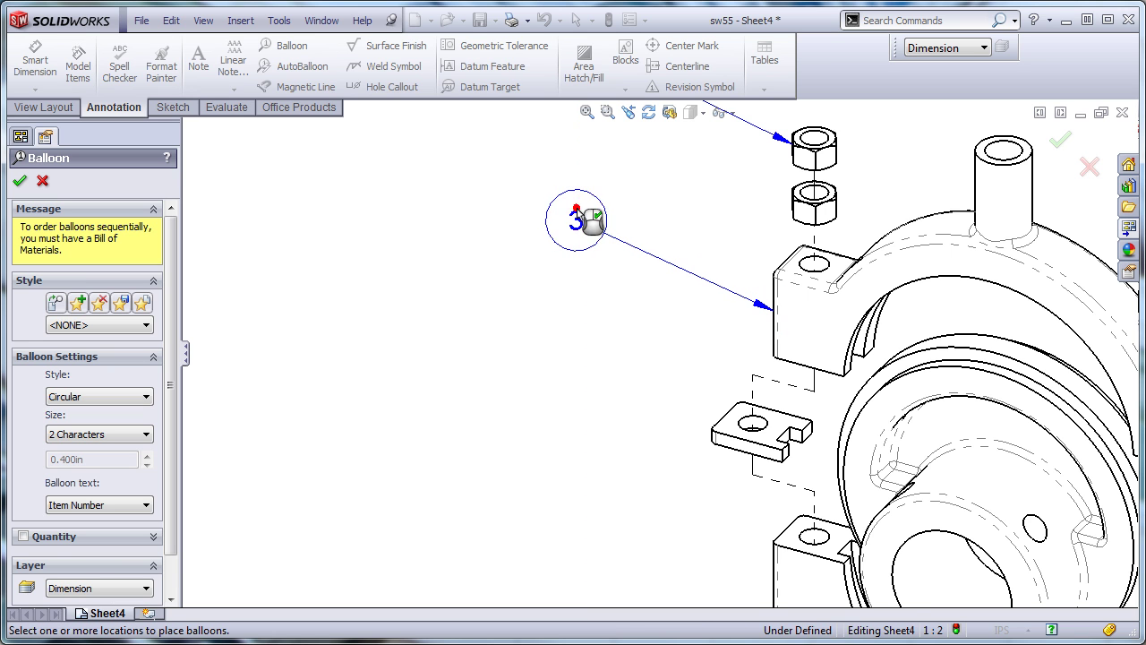
left_click(719, 417)
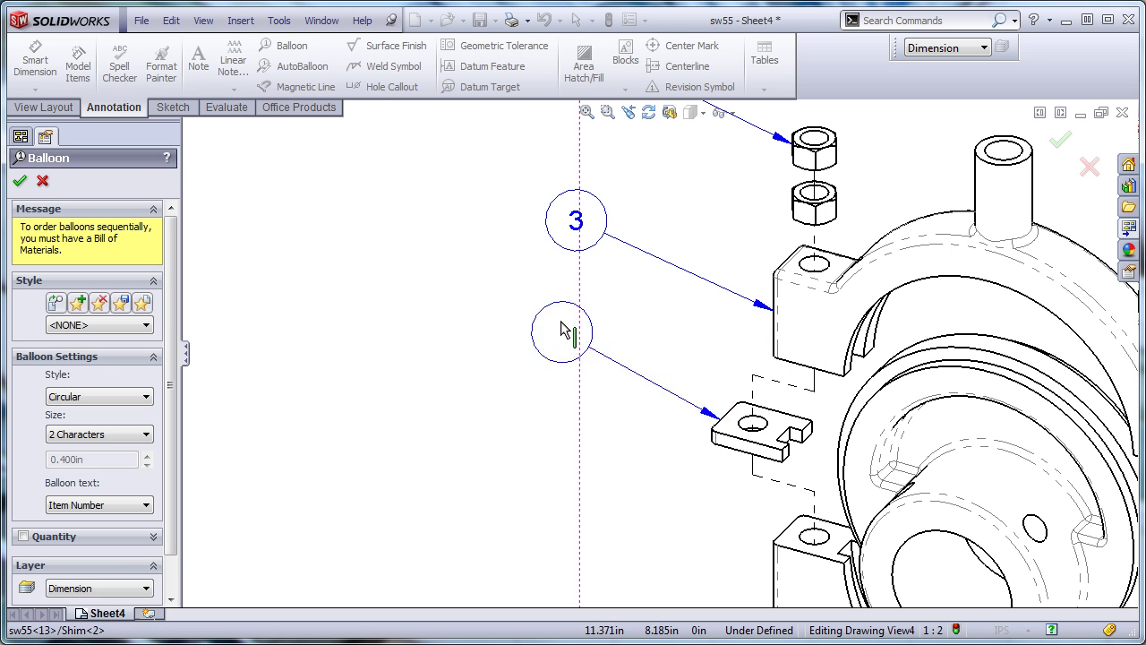
left_click(578, 335)
- Add aligned balloons 1, 4 and 5 for the sheave, lower strap and bolt
middle_click_drag(640, 479, 657, 230)
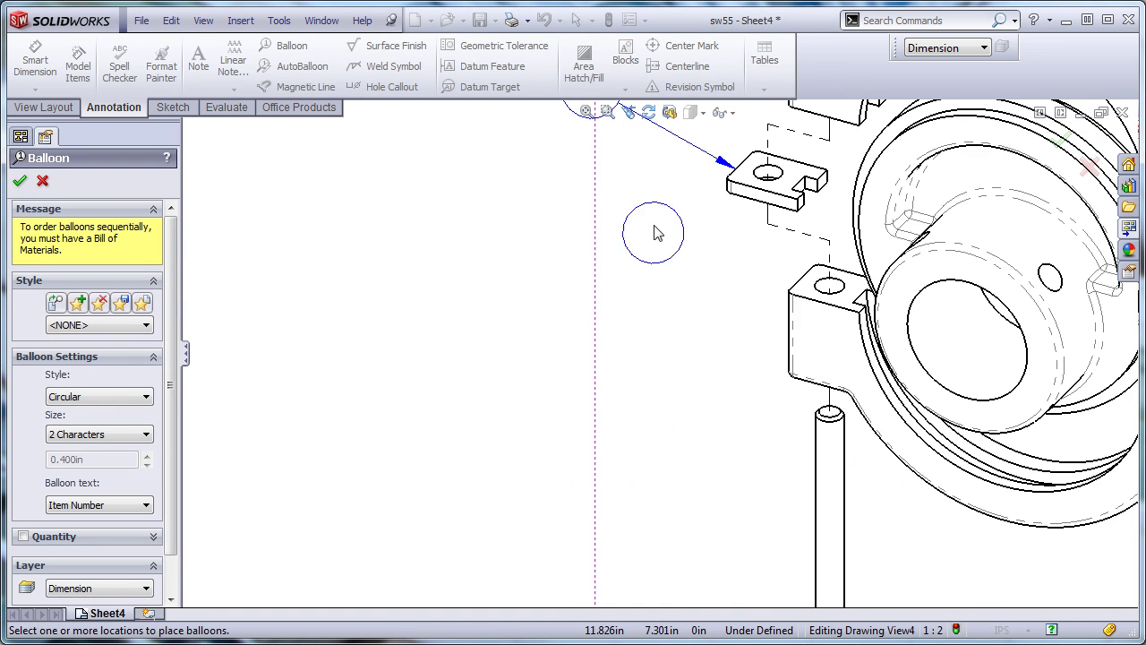
left_click(853, 218)
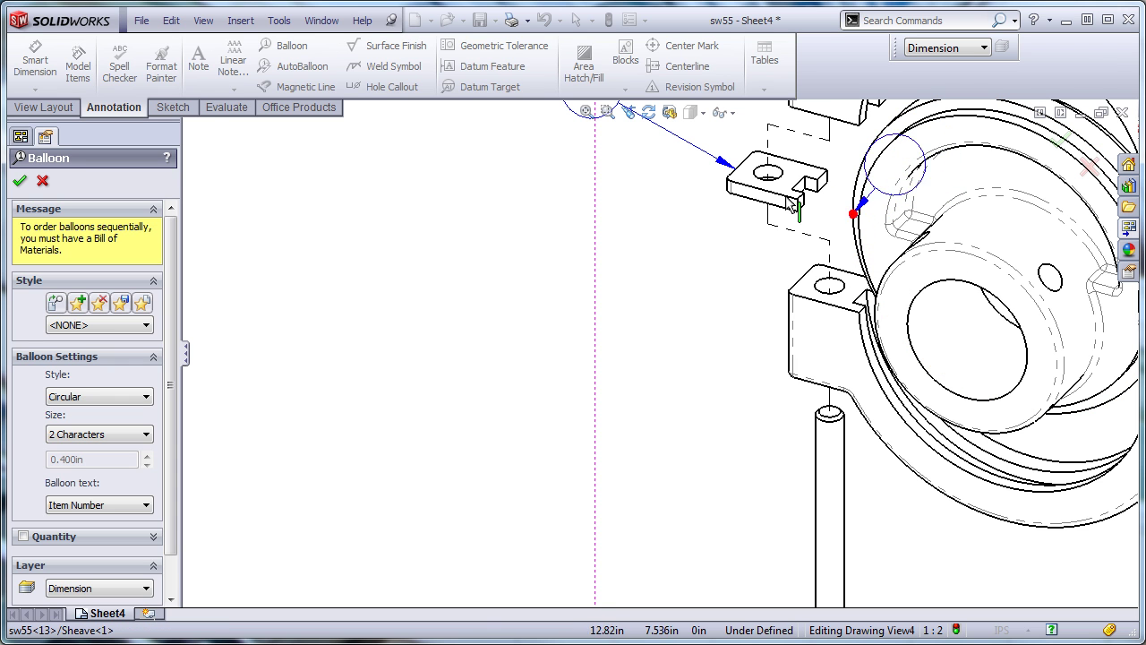
left_click(592, 297)
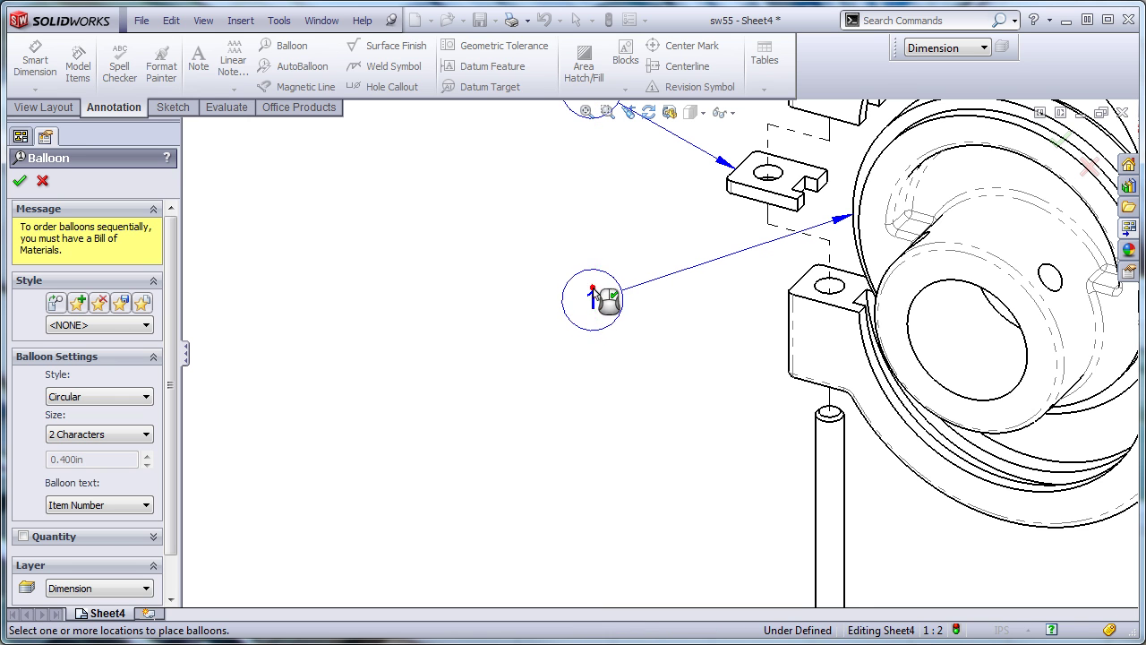
left_click(786, 336)
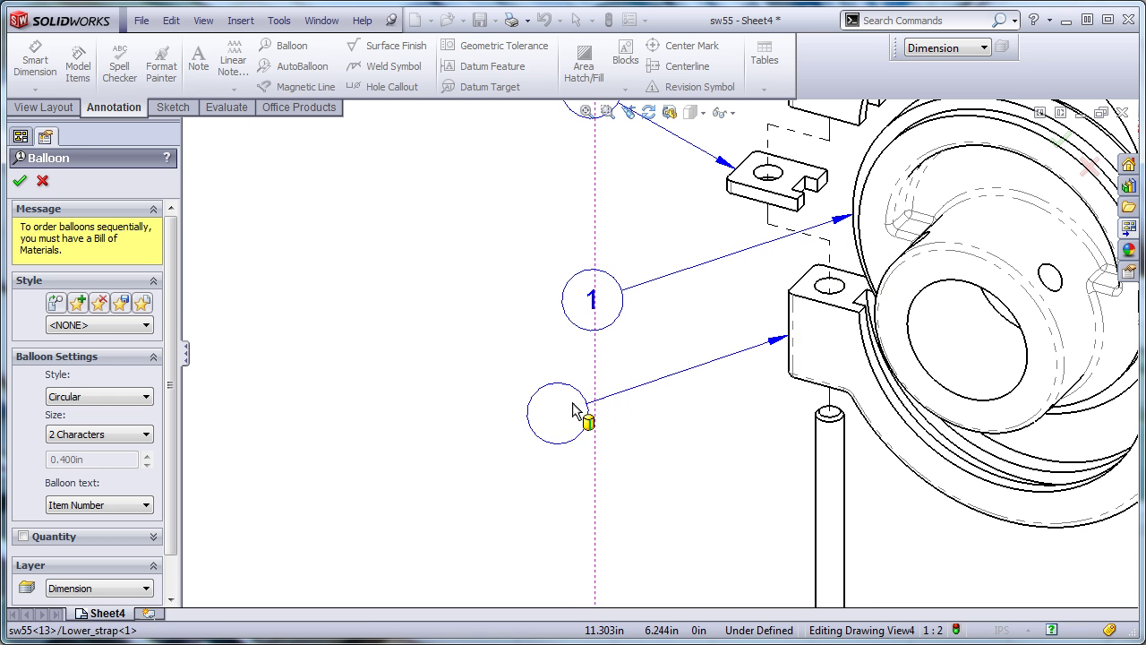
left_click(593, 410)
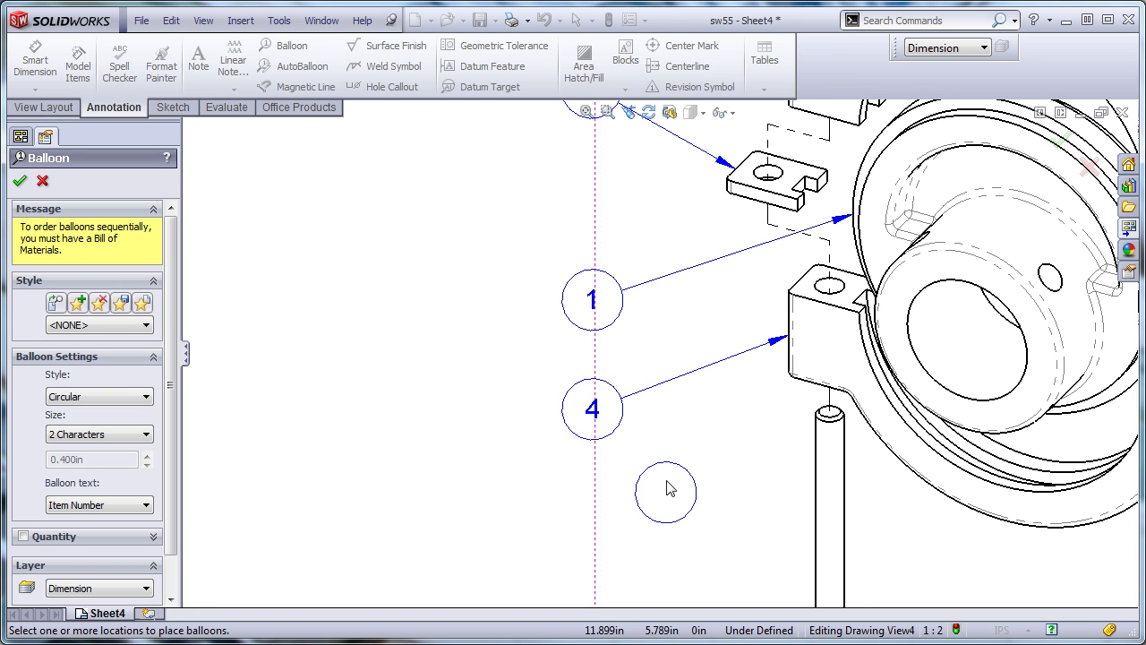
scroll(665, 488, "down", 1)
middle_click_drag(665, 483, 588, 313)
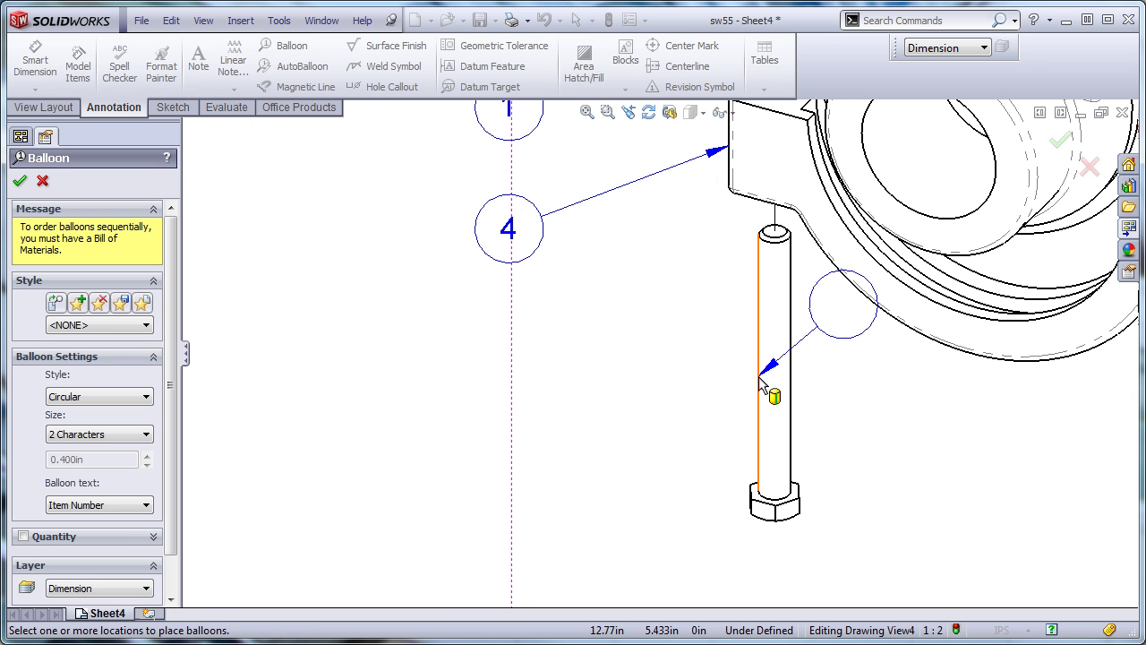
left_click(758, 376)
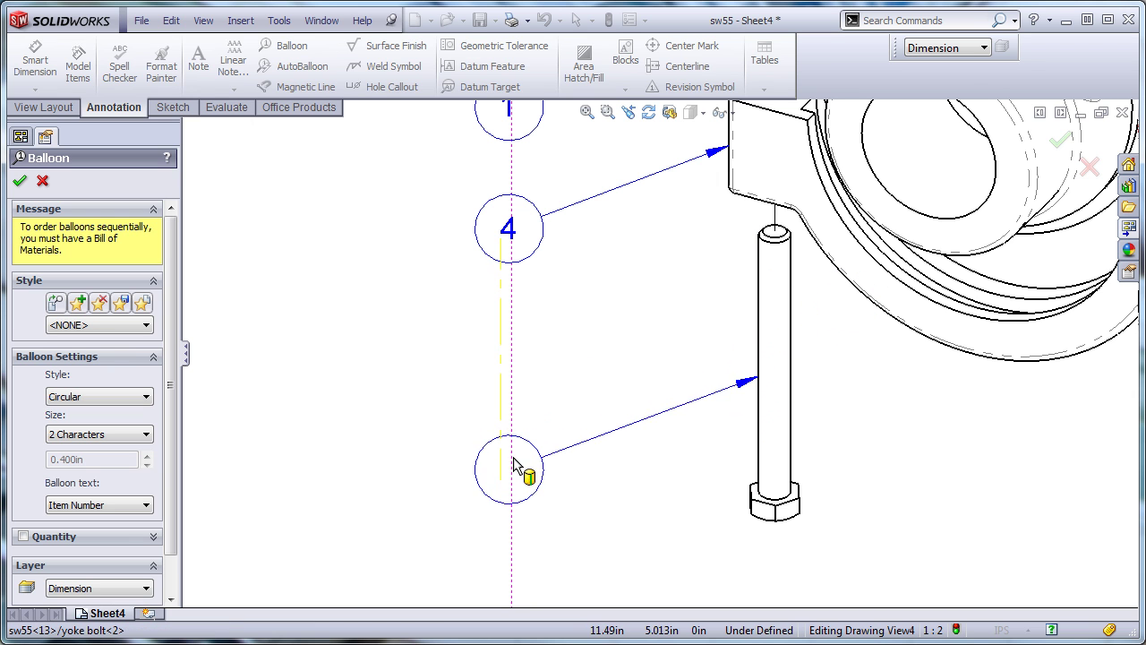
left_click(511, 464)
key("Escape")
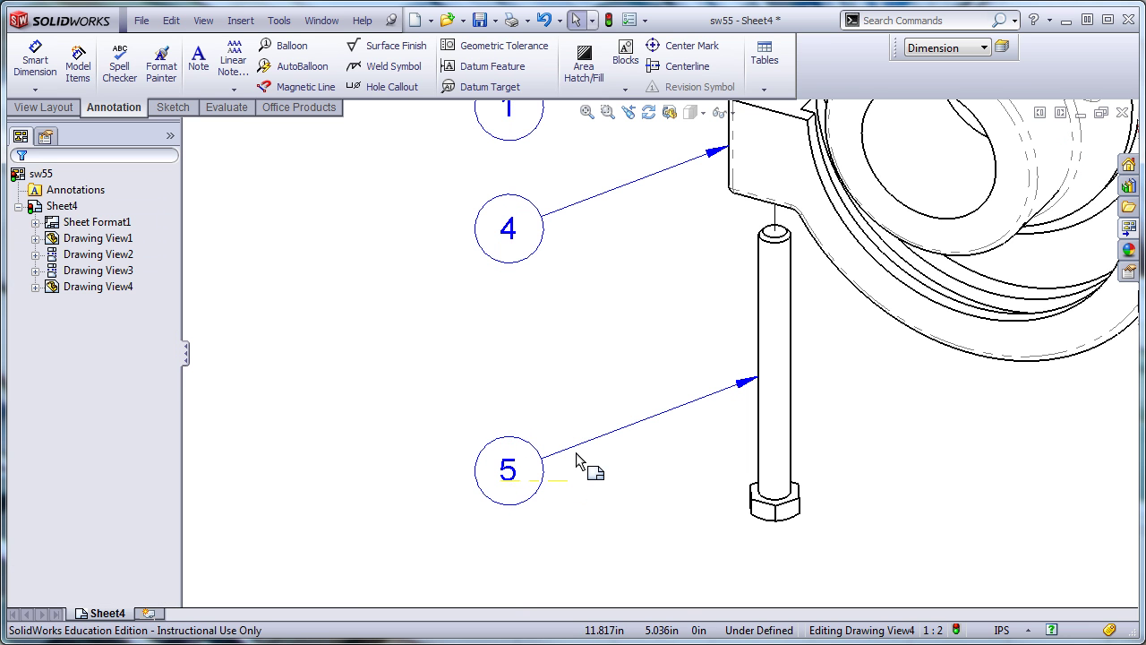
scroll(598, 457, "up", 5)
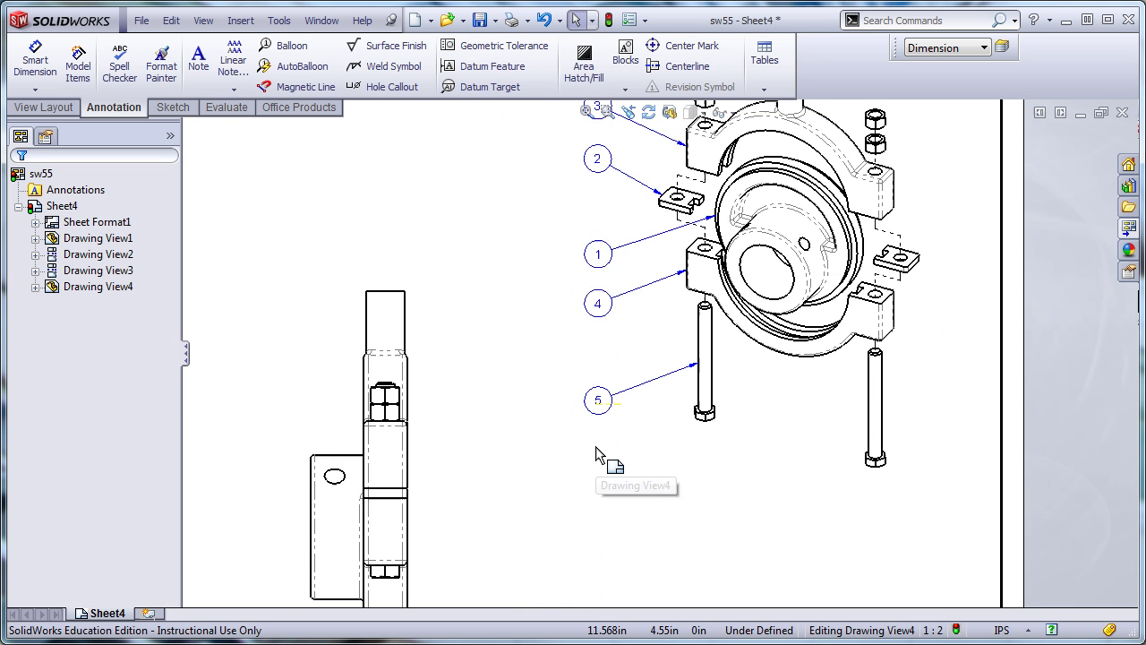
scroll(555, 320, "up", 1)
scroll(545, 370, "down", 2)
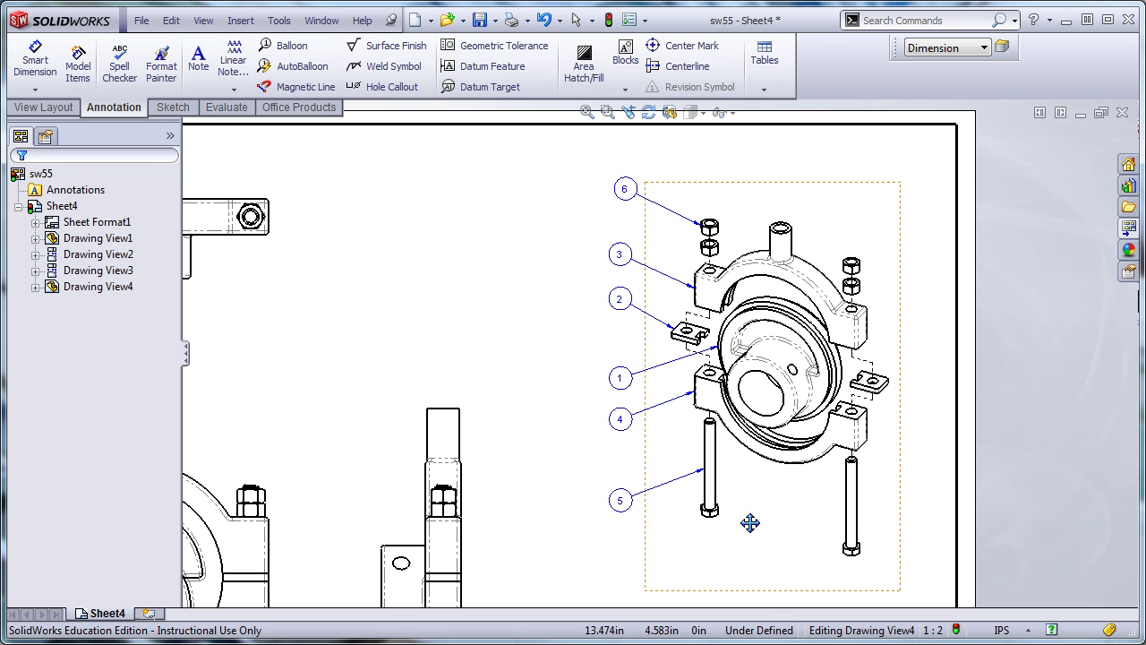
key("ctrl+Right")
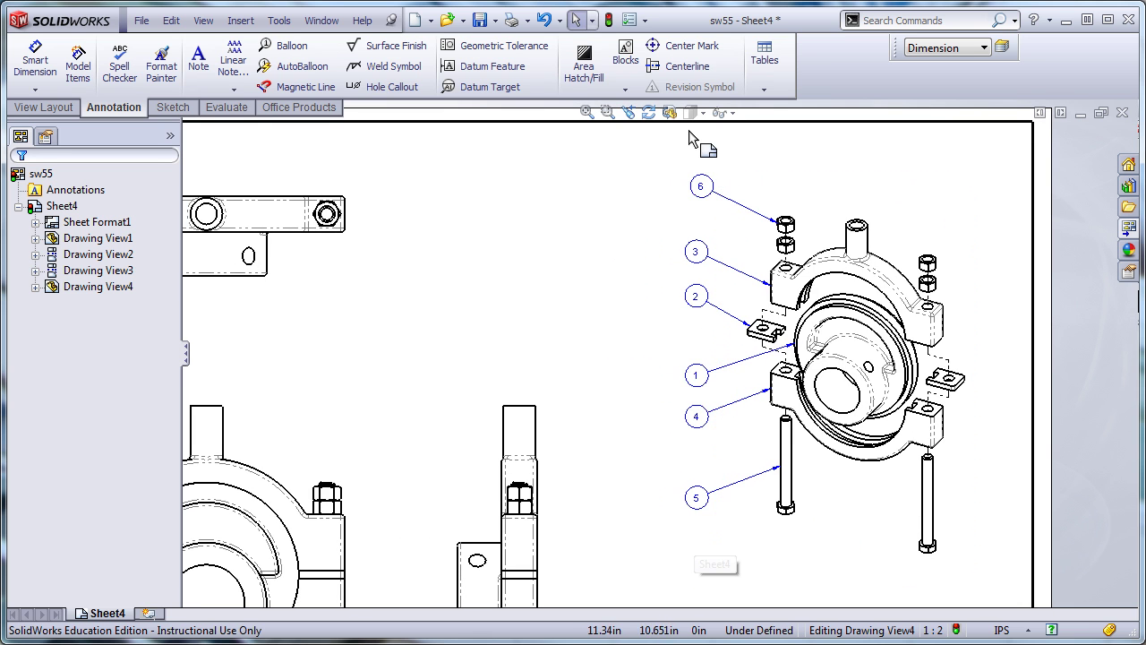
- Align the selected balloons 1–6 vertically into a single column
left_click_drag(721, 143, 652, 546)
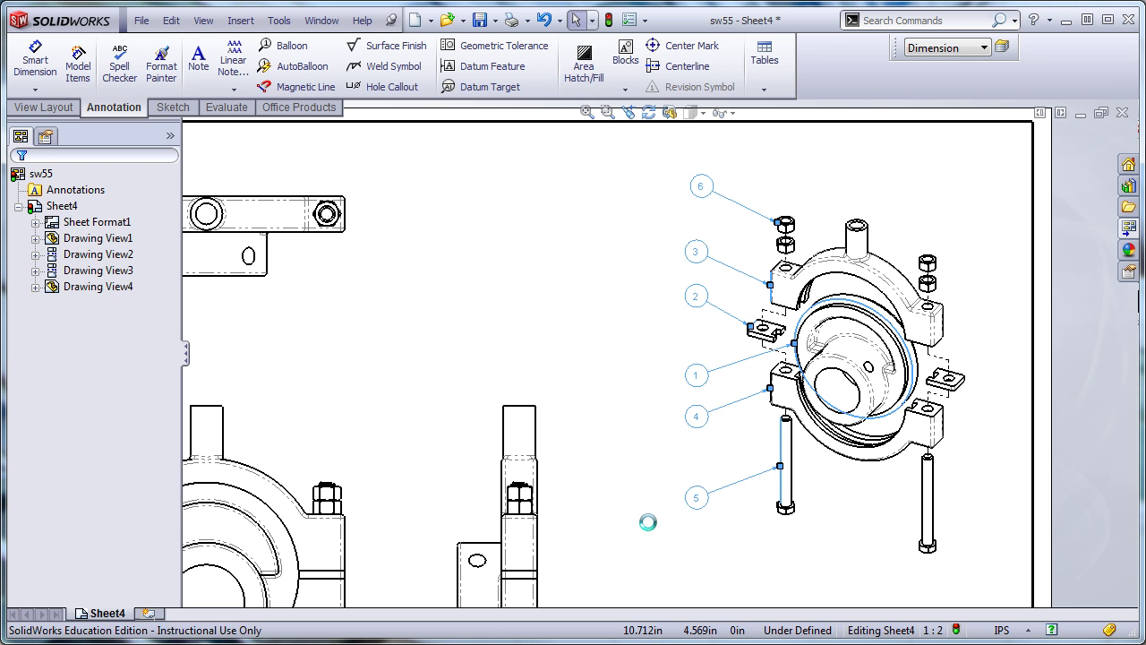
left_click(242, 21)
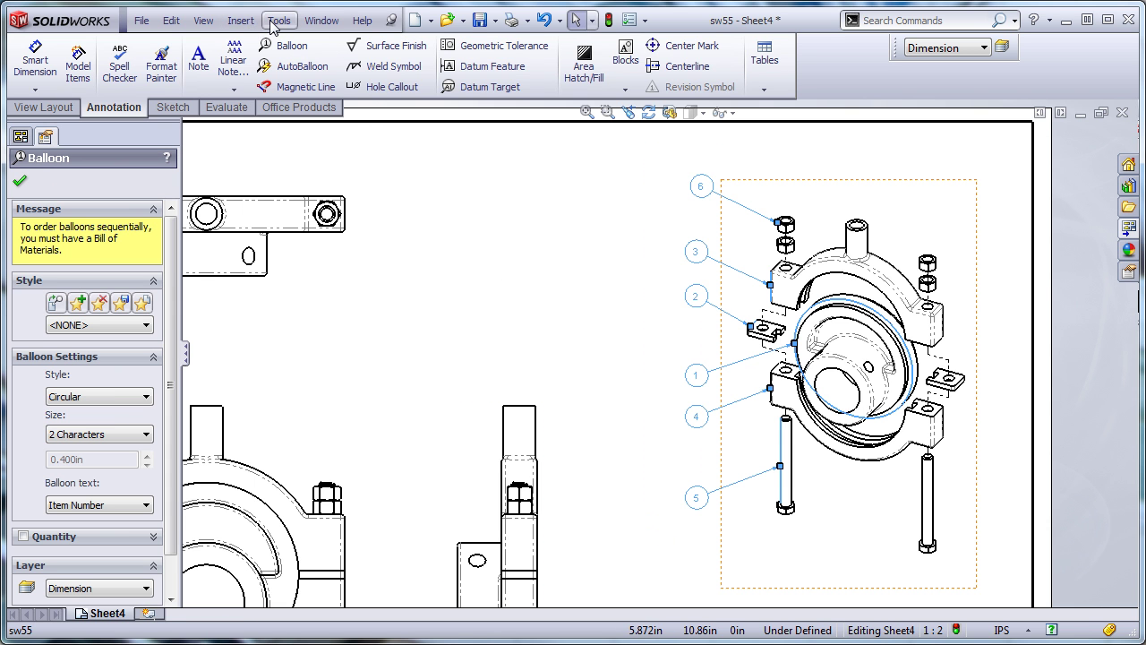
mouse_move(273, 23)
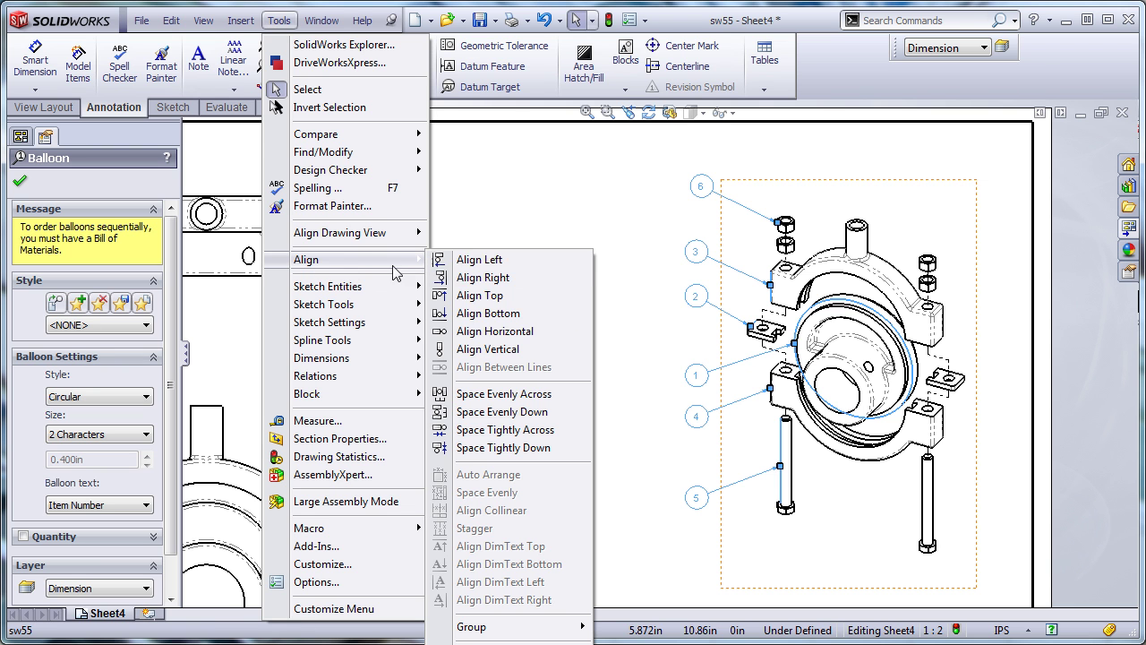
mouse_move(314, 260)
left_click(484, 350)
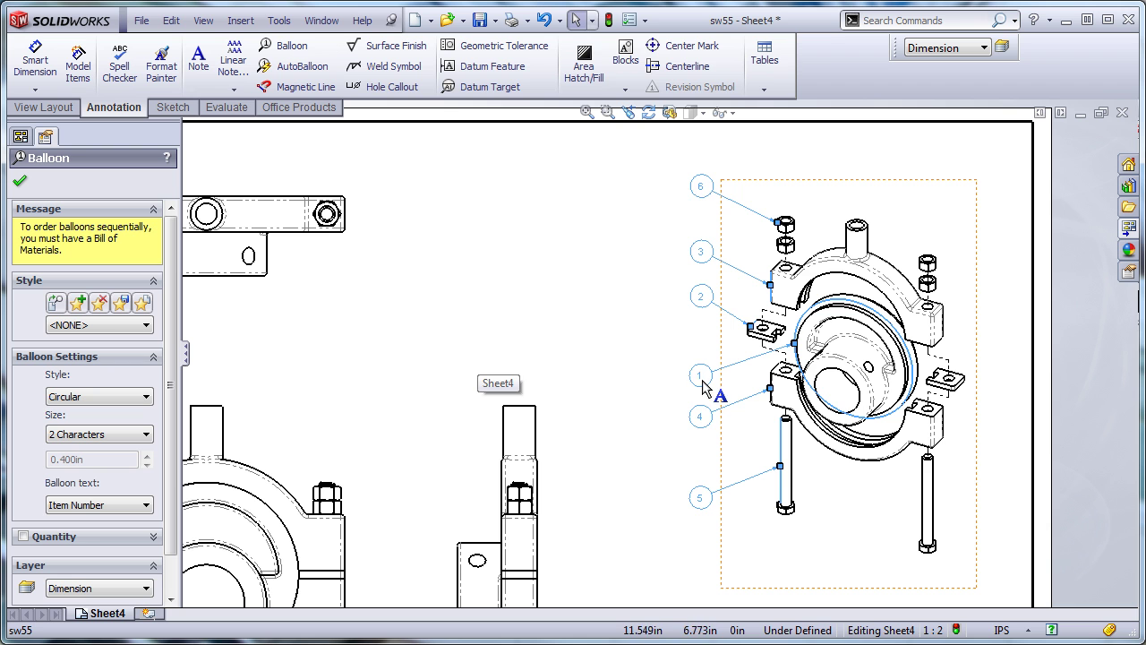
- Shift the balloon column slightly left and exit the balloon tool
mouse_move(704, 377)
left_mouse_down()
mouse_move(626, 380)
mouse_move(686, 385)
left_mouse_up()
left_click(587, 352)
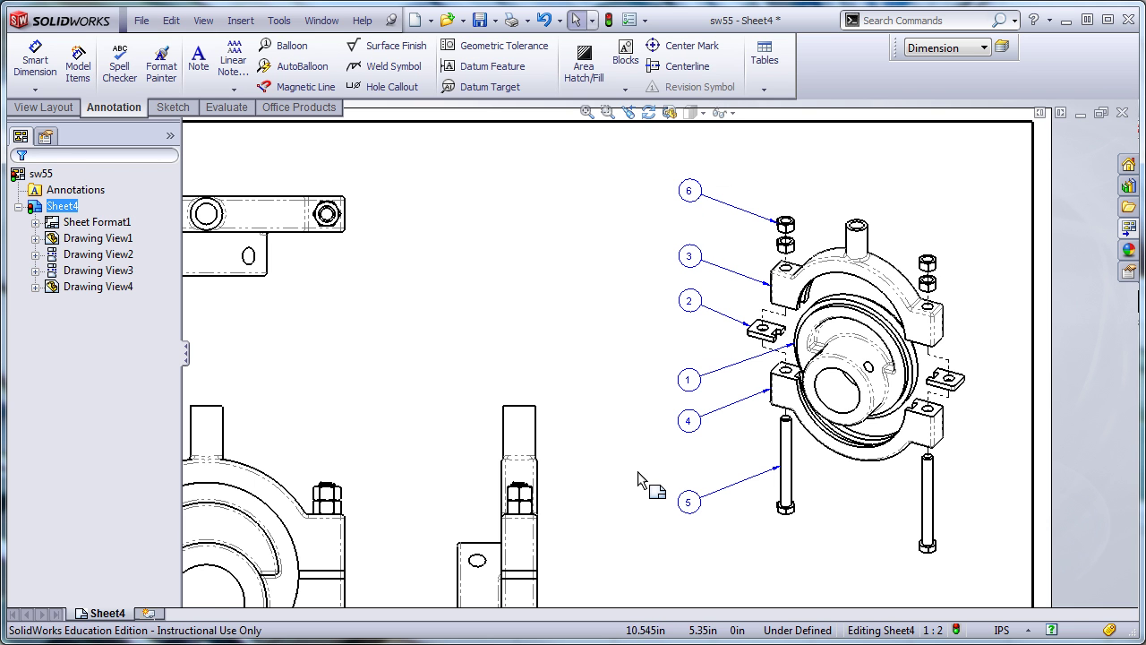
middle_click_drag(644, 486, 621, 258)
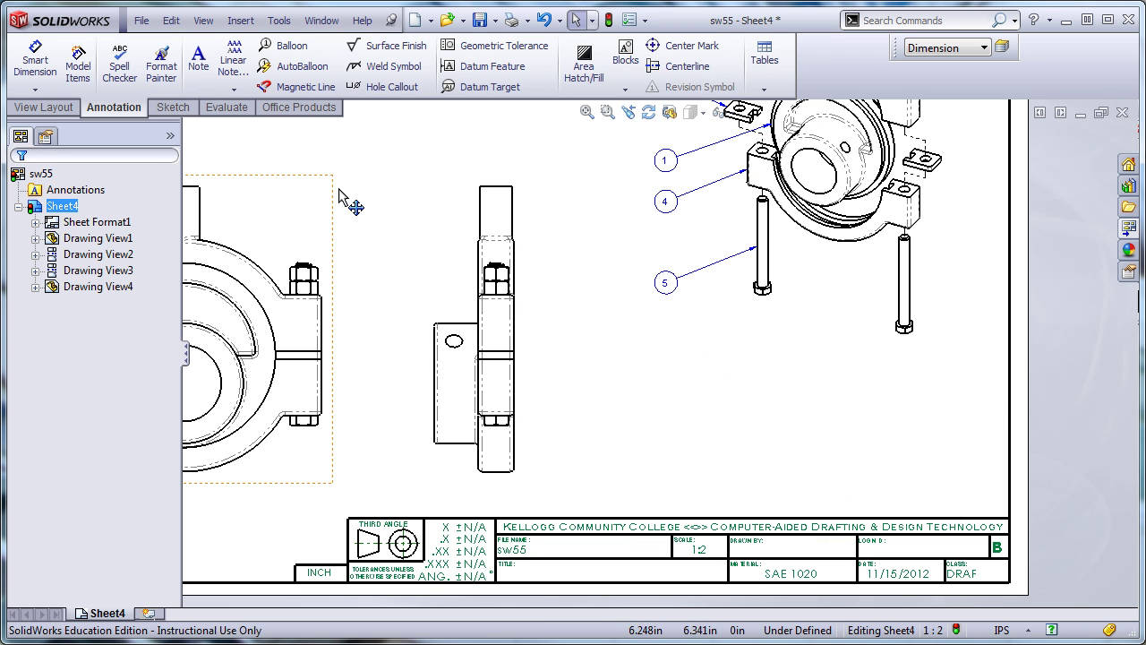
- Insert a bill of materials for exploded Drawing View4, anchored above the title block
left_click(239, 19)
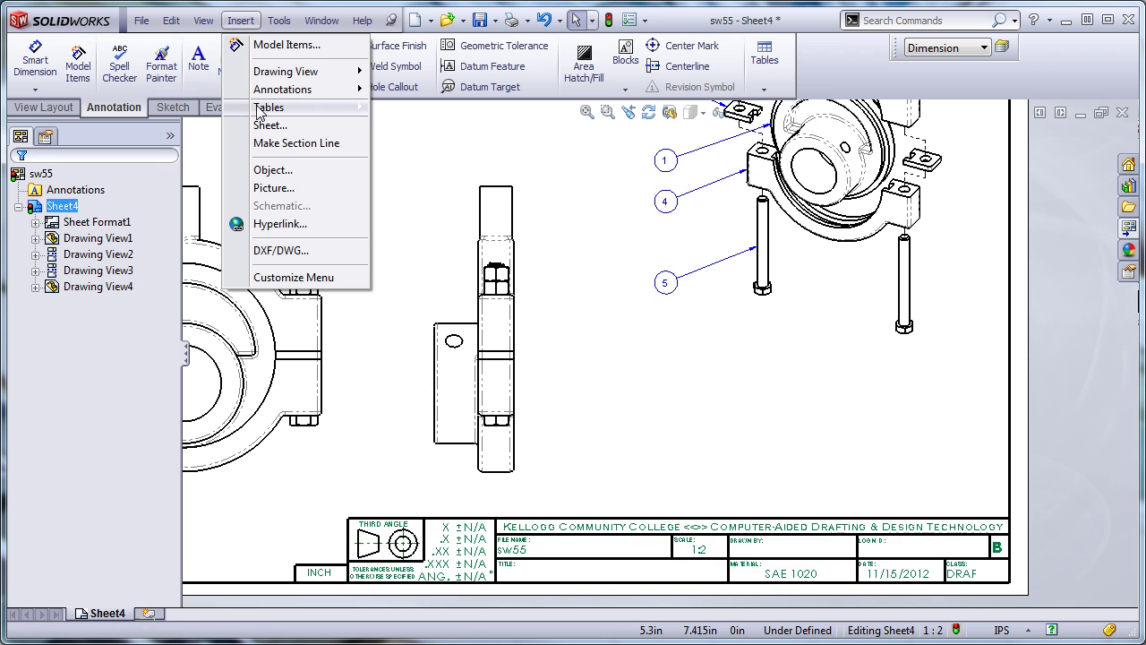
mouse_move(260, 109)
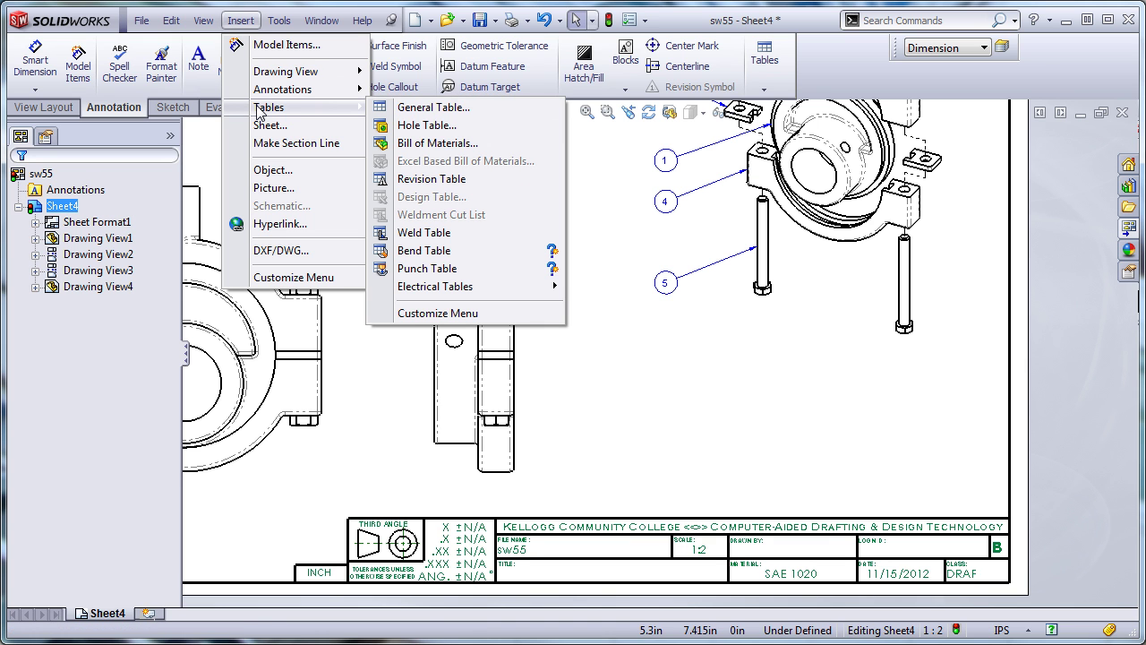
left_click(435, 144)
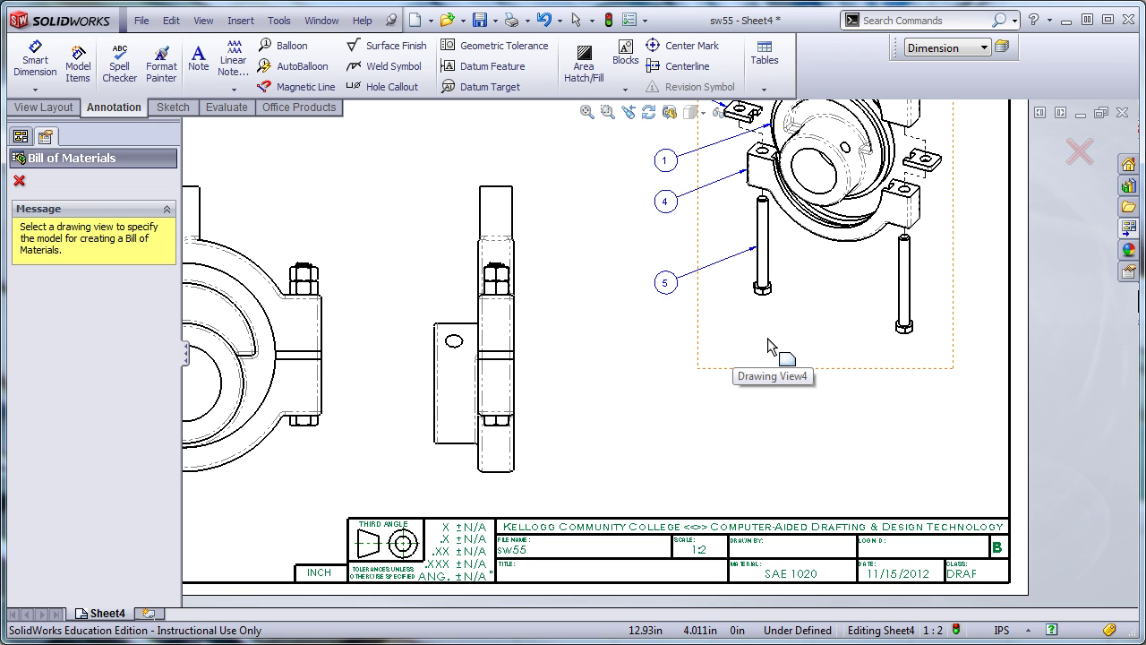
left_click(814, 309)
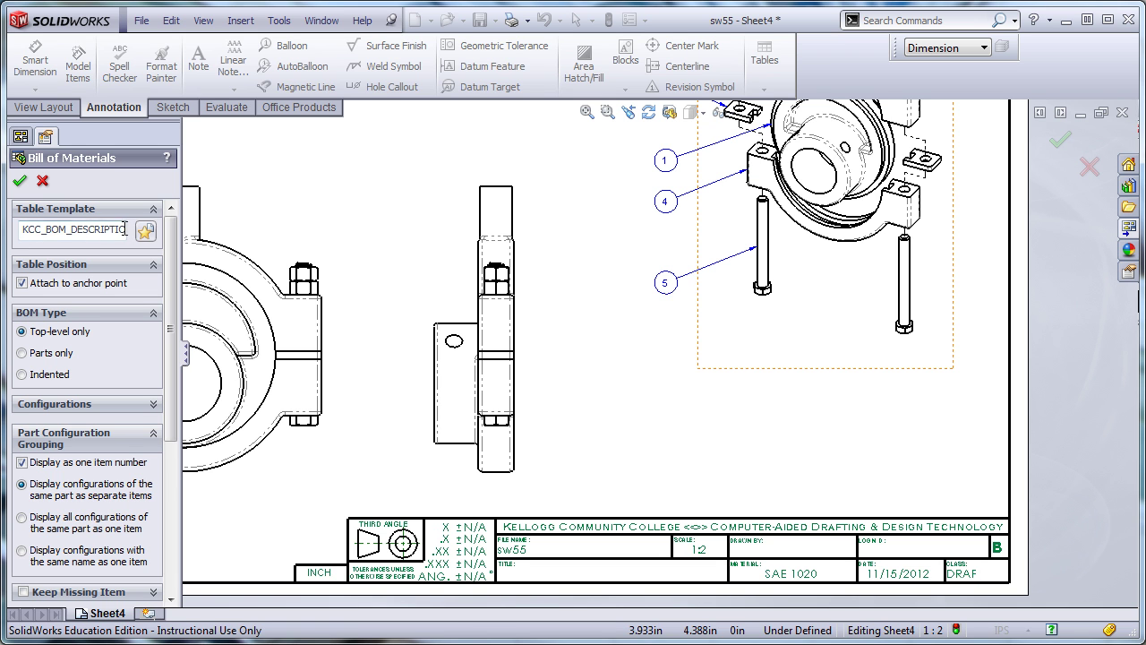
left_click(19, 181)
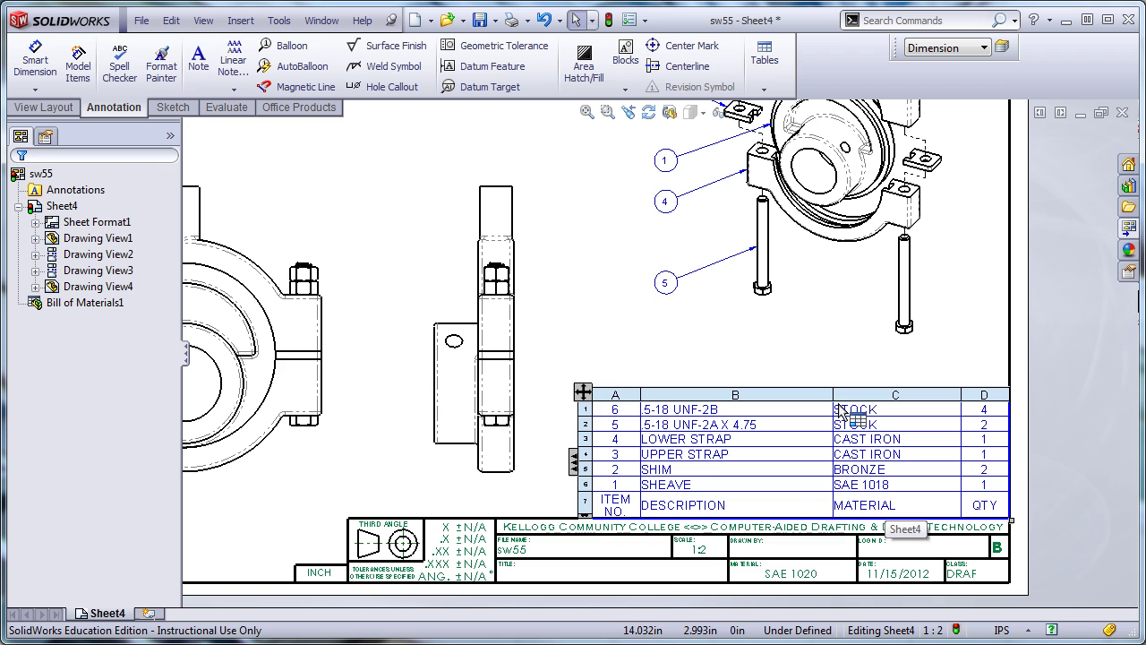
left_click(552, 312)
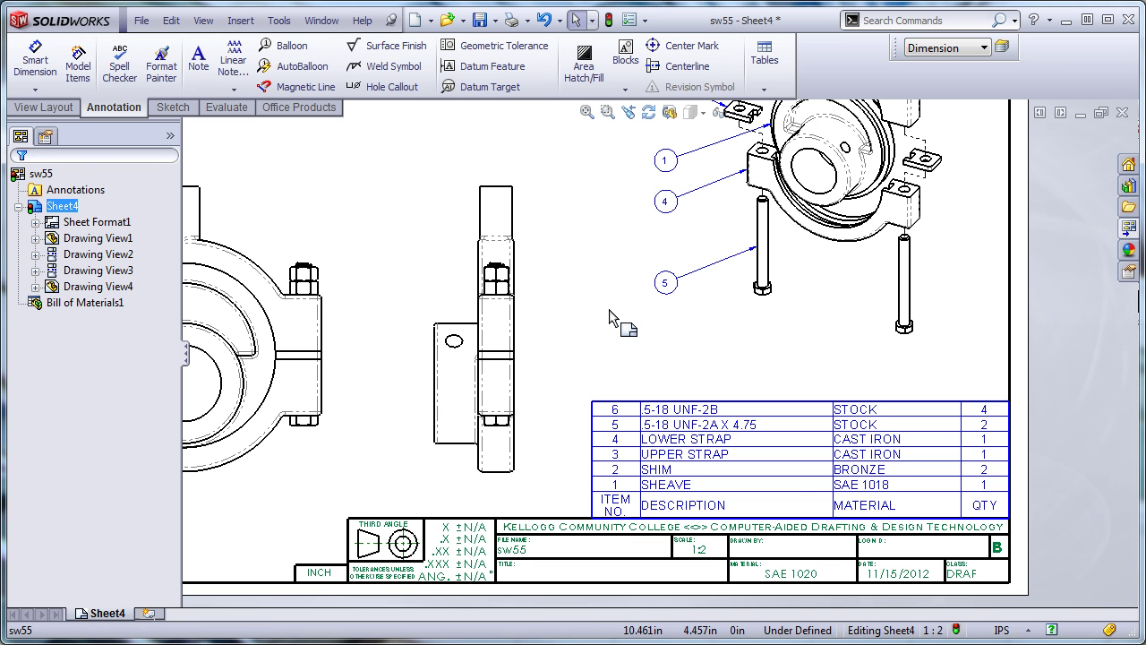
left_click(680, 414)
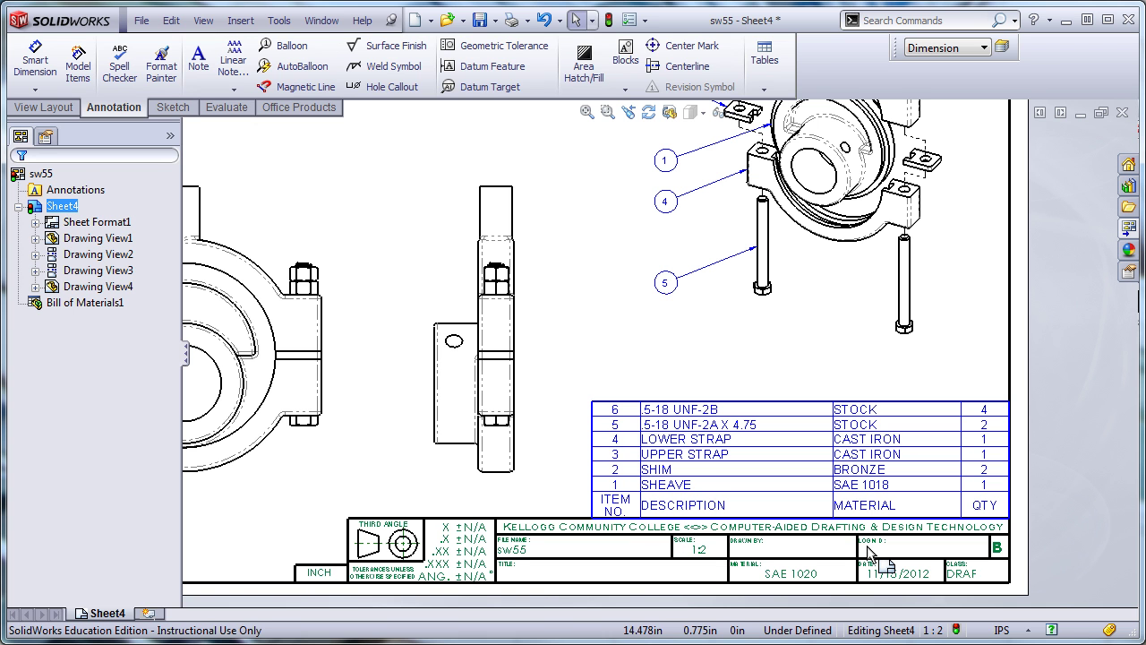
- Open the yoke assembly from the side view and bring up its custom properties
right_click(437, 260)
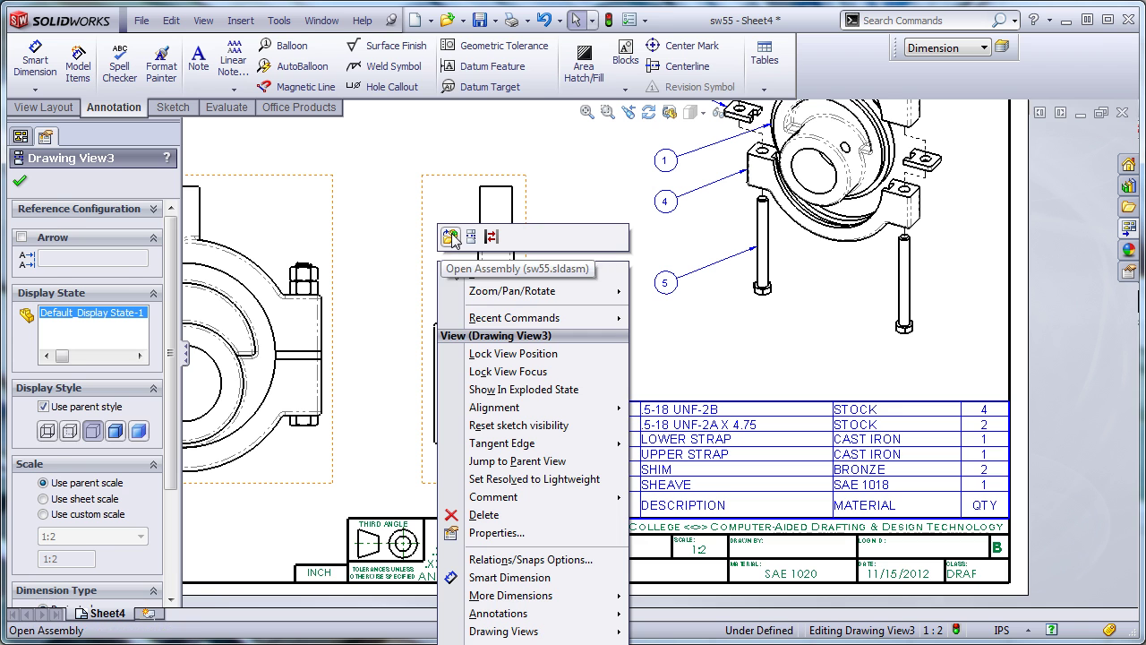
left_click(452, 236)
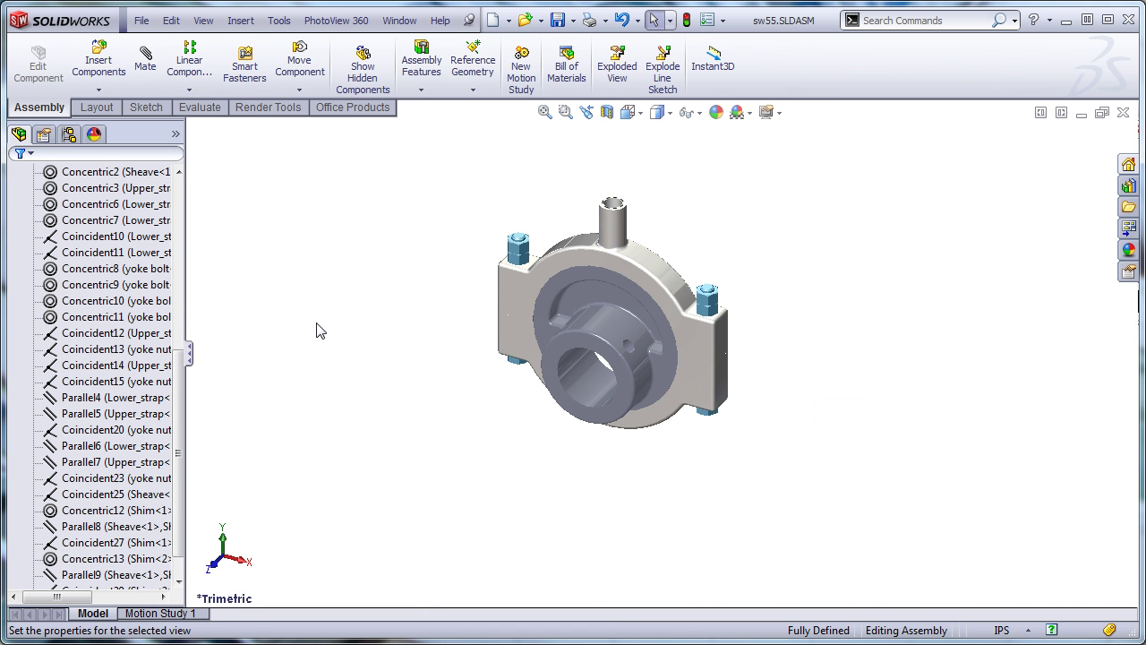
left_click(141, 20)
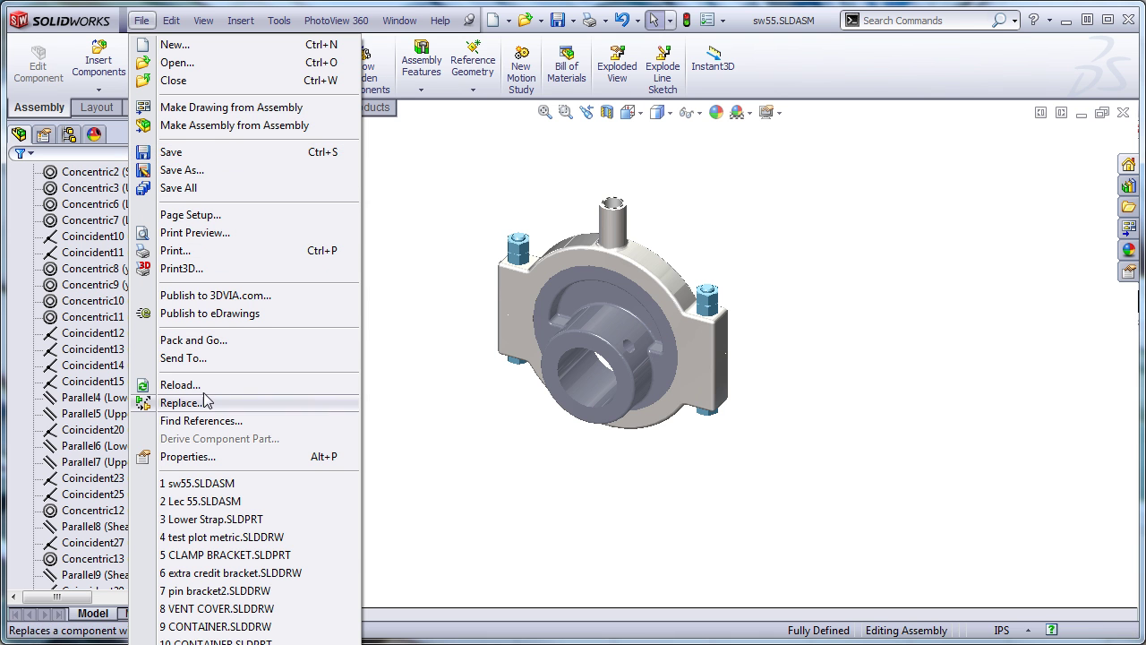
left_click(207, 456)
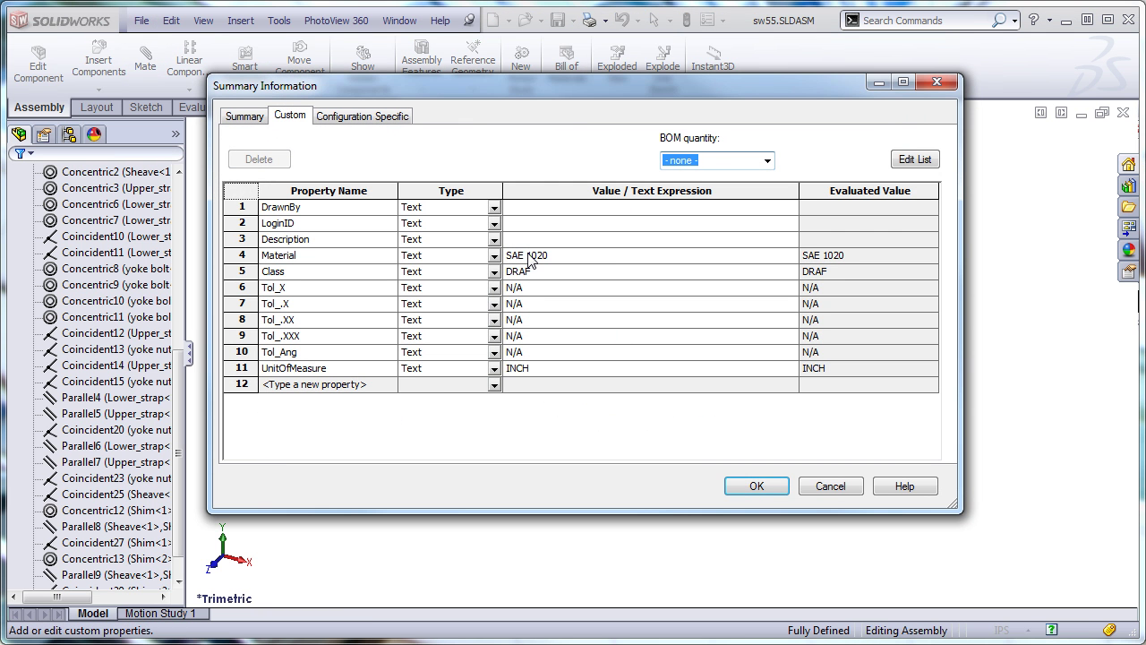
- Enter the drafter's initials, login ID, Description ASSEMBLY-YOKE and Material N/A, then apply
left_click(523, 207)
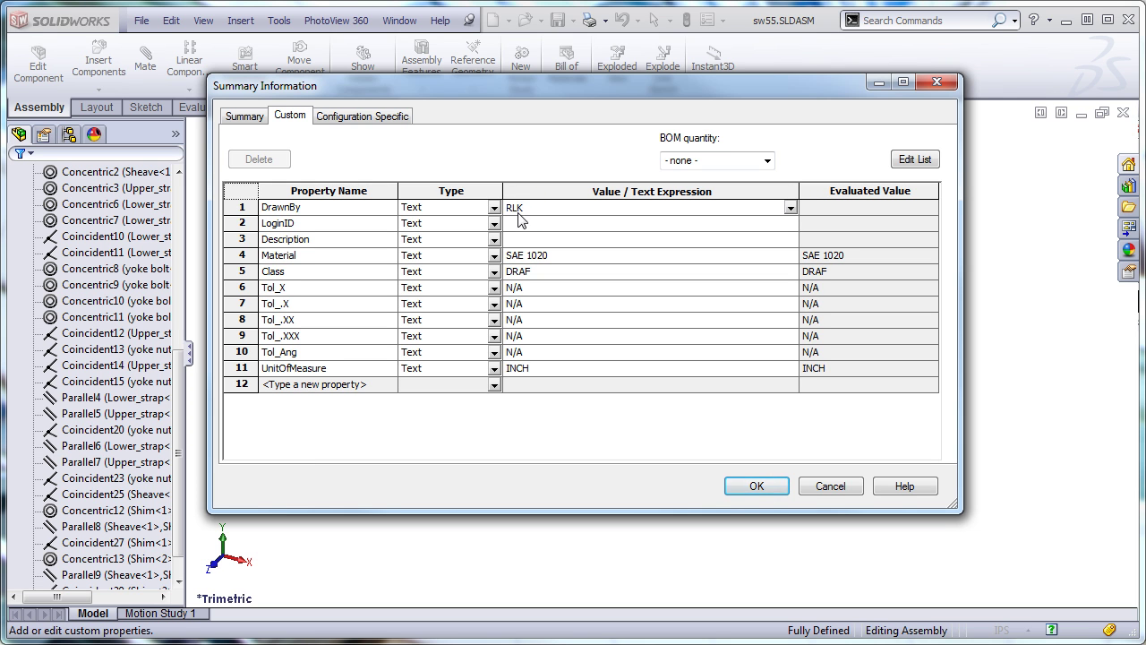
left_click(520, 220)
type("K012345")
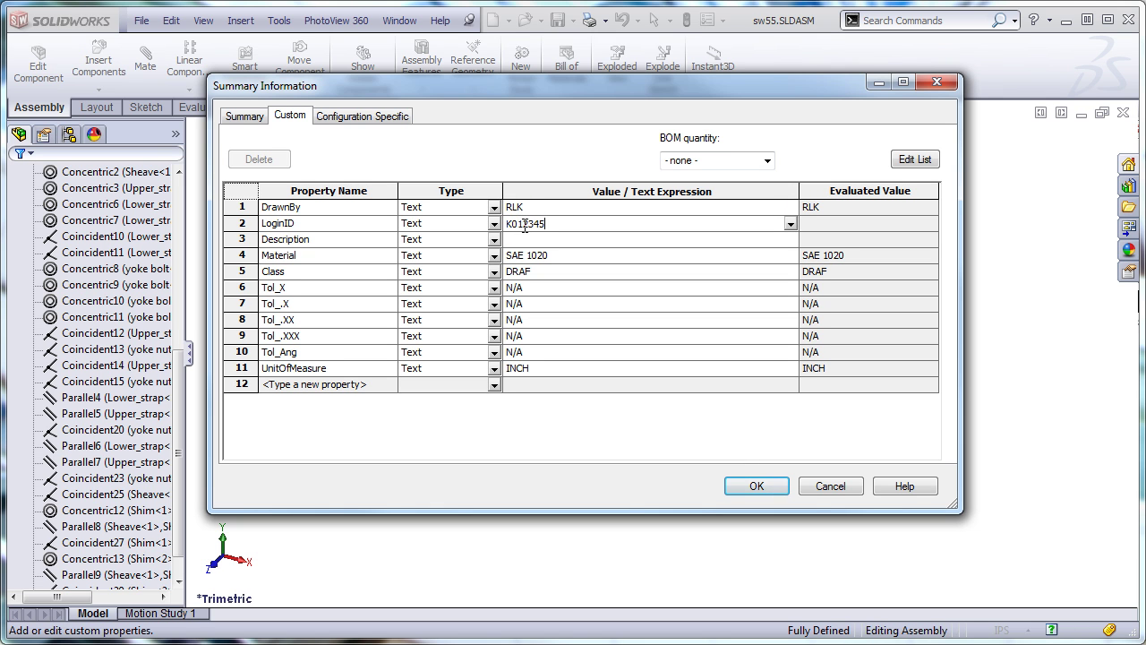
left_click(528, 239)
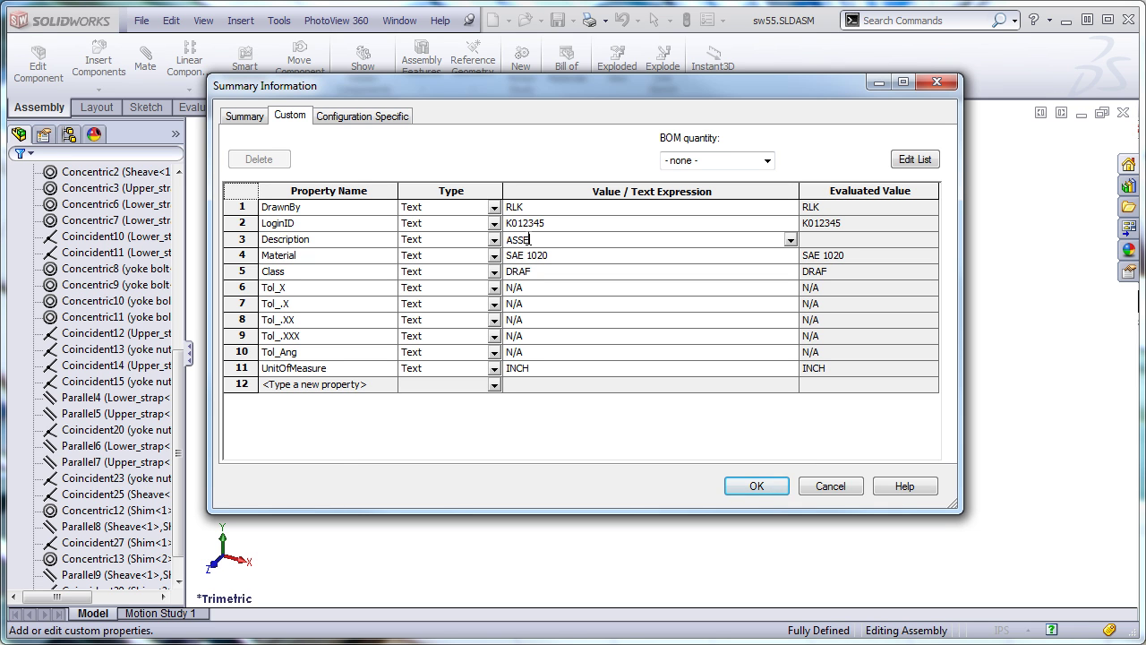
type("ASSEMBLY-YOKE")
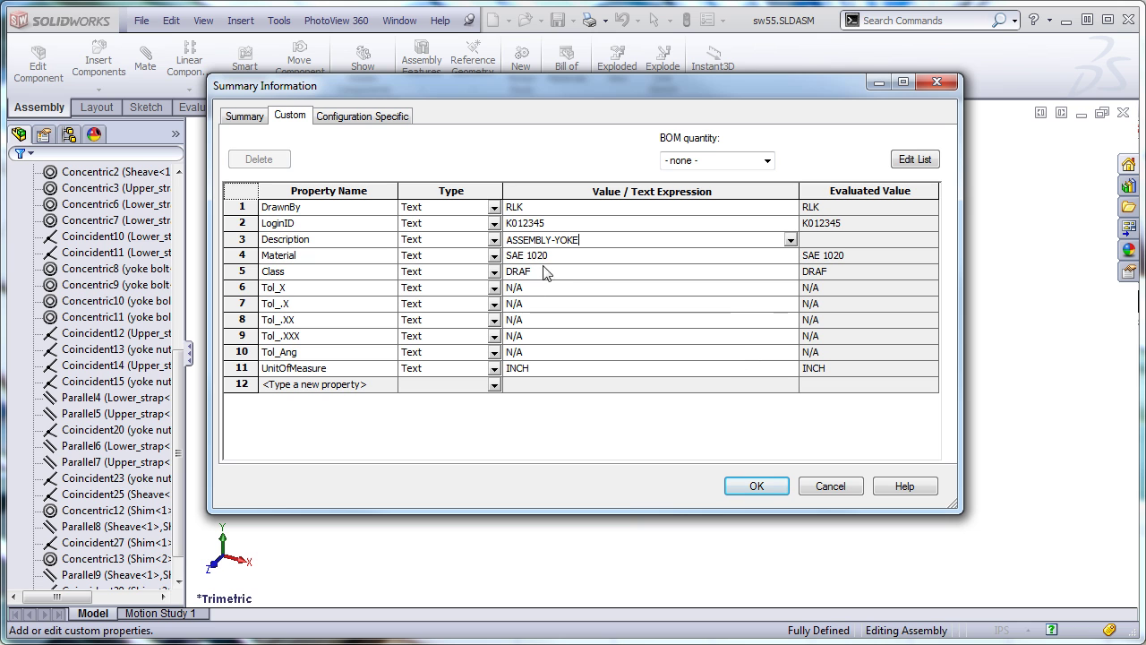
left_click(546, 258)
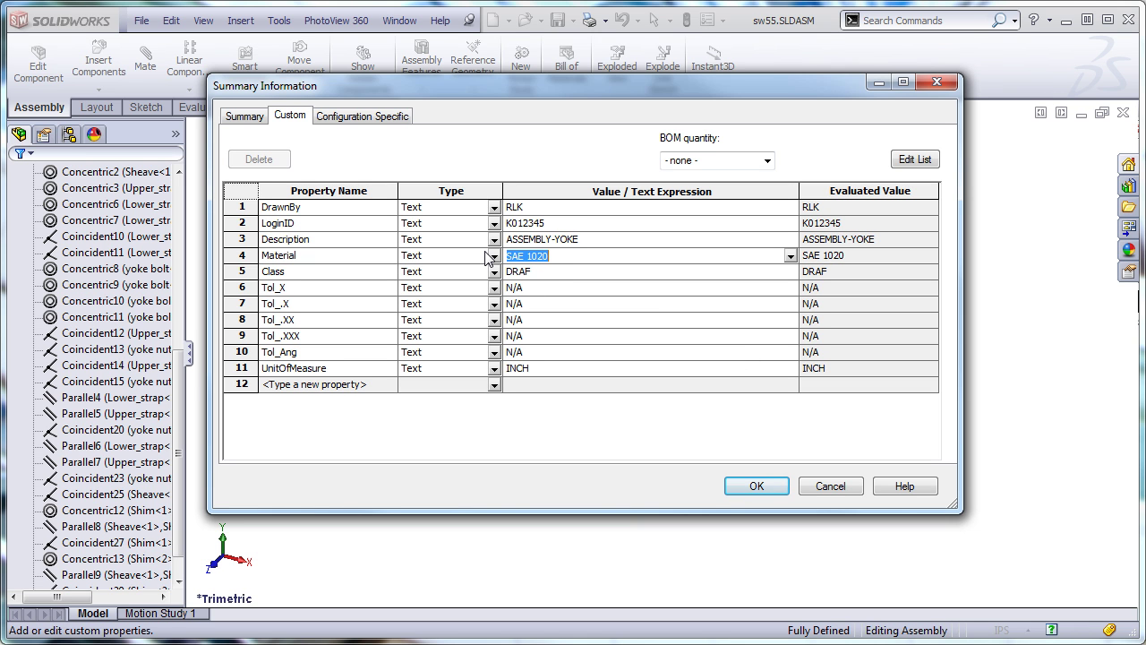
type("N/A")
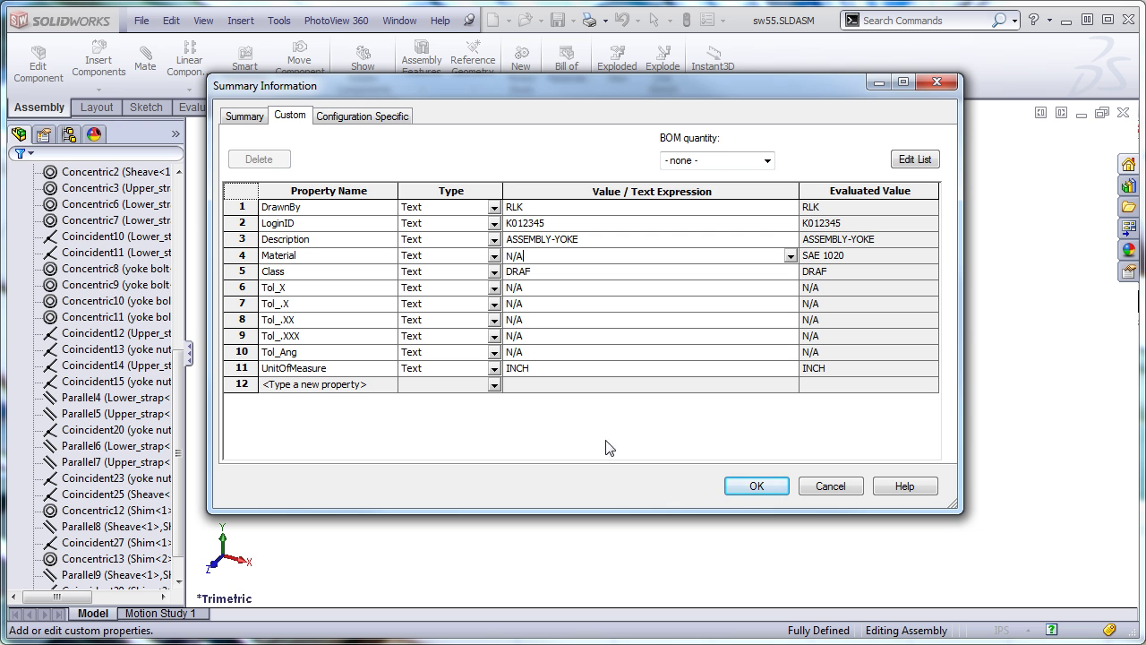
left_click(755, 488)
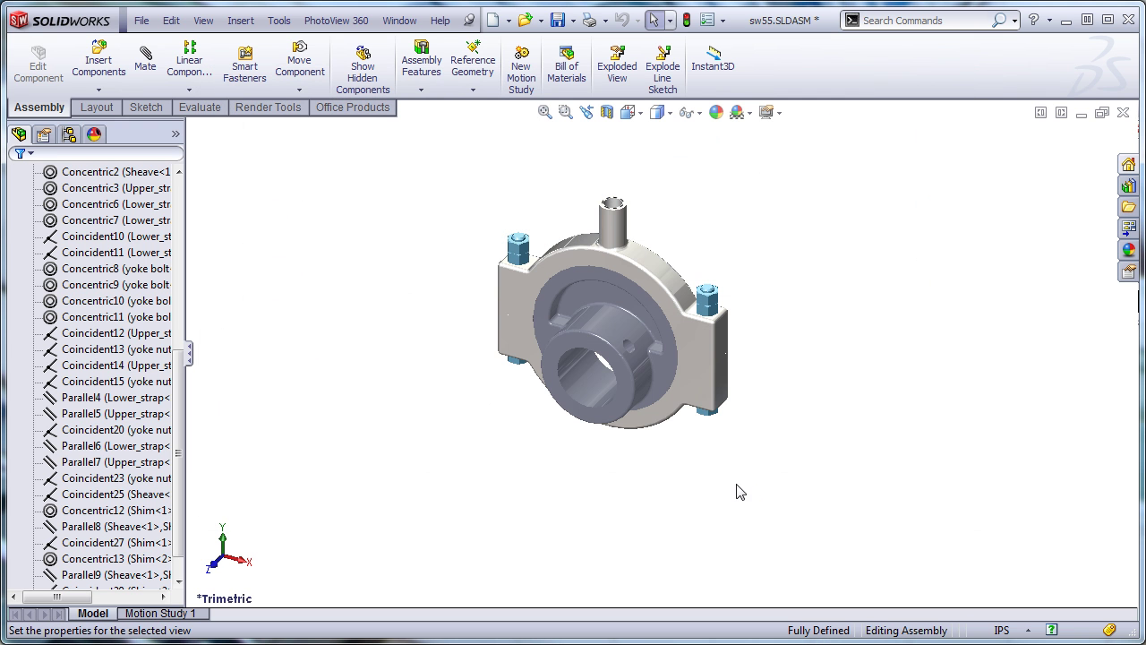
- Save and close the yoke assembly, then fit Sheet4 to show the updated title block
left_click(556, 21)
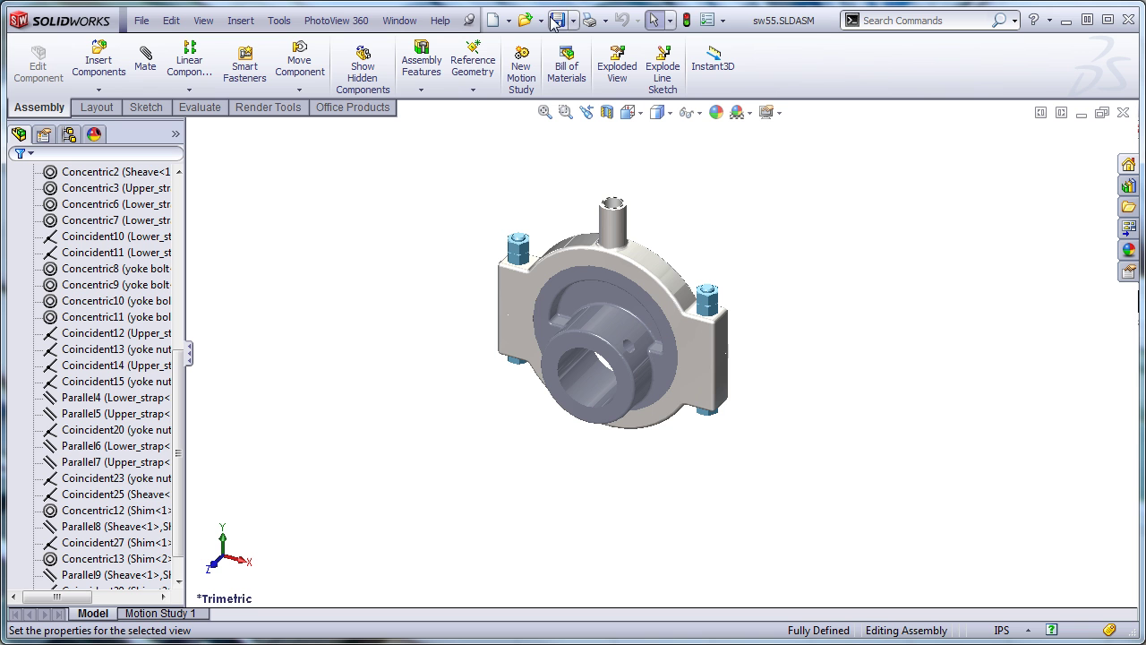
left_click(1123, 113)
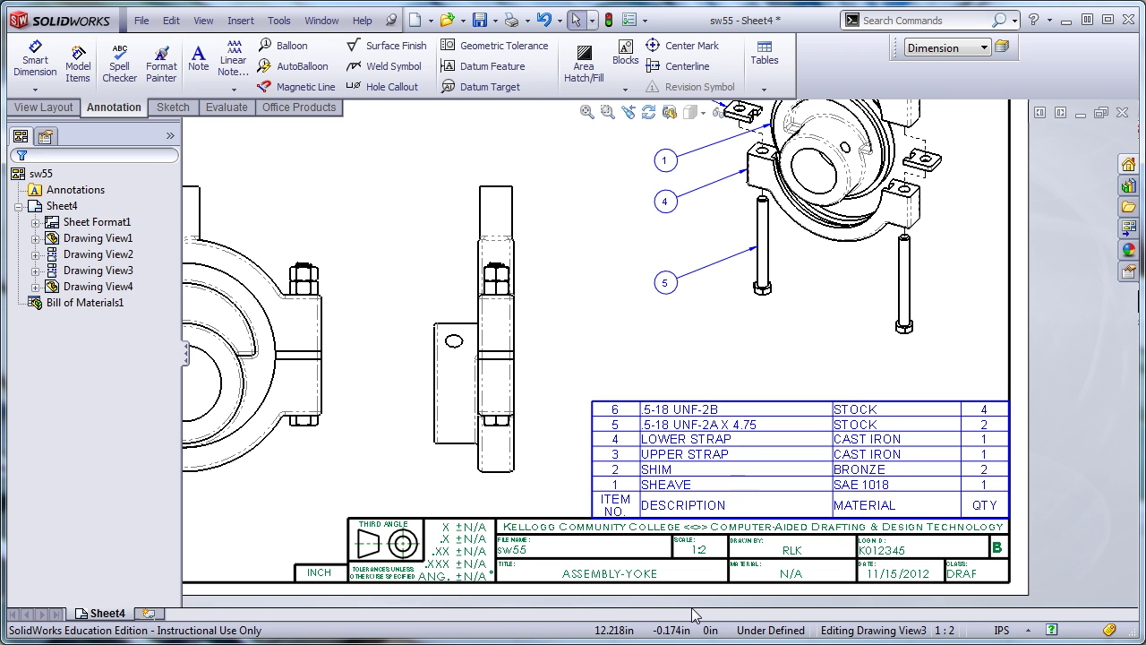
left_click(687, 503)
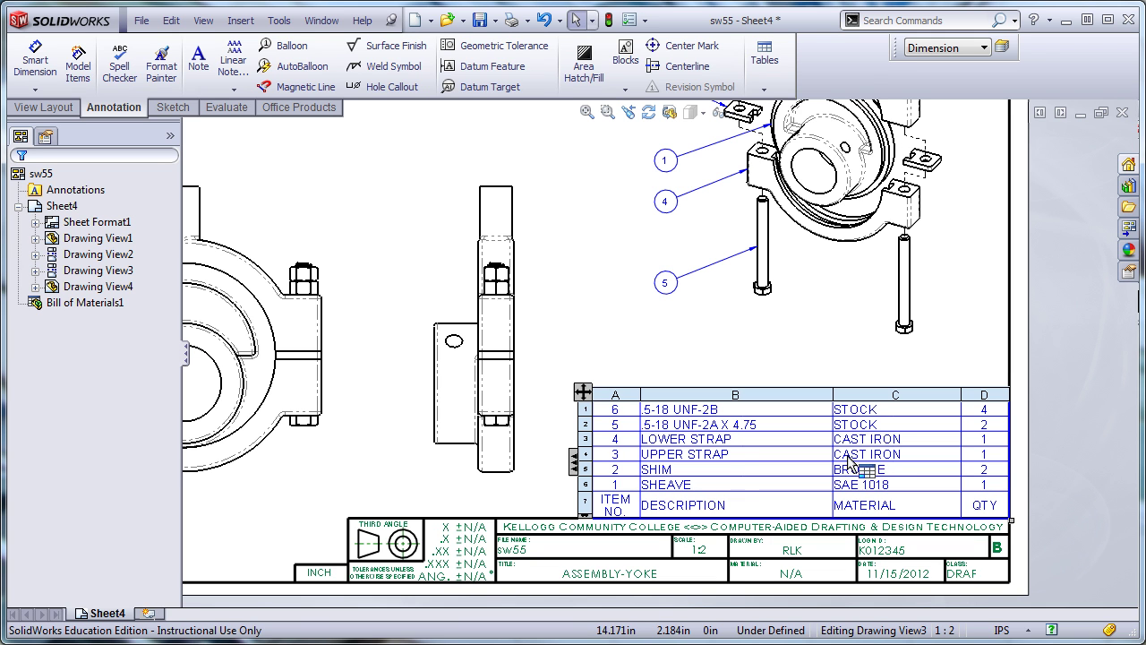
left_click(530, 352)
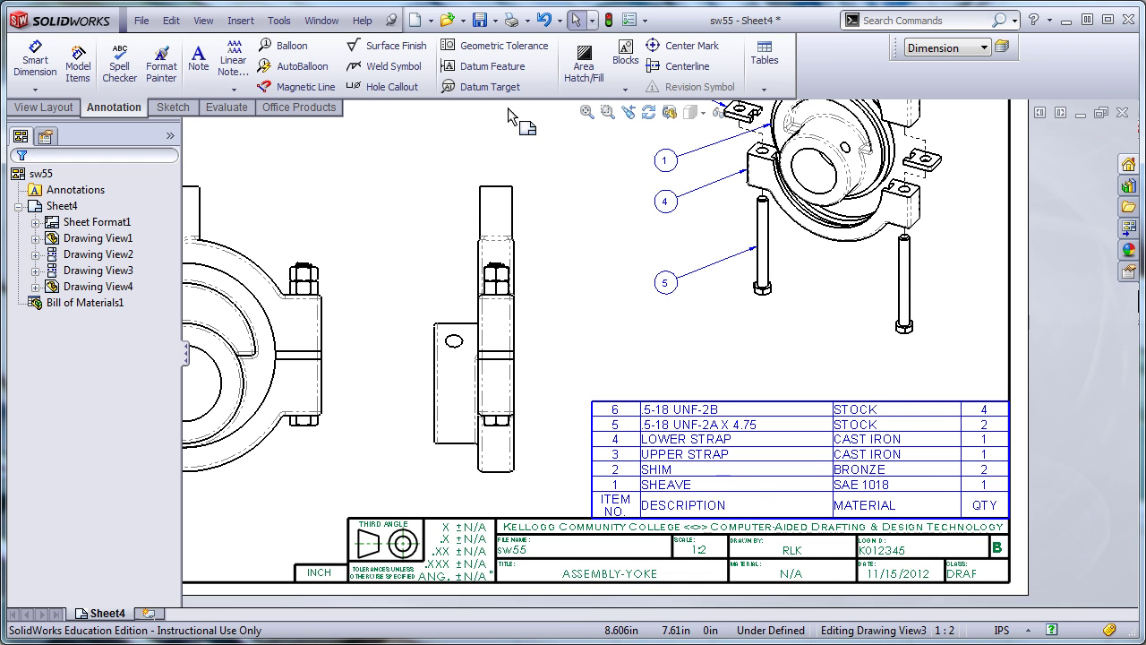
left_click(587, 112)
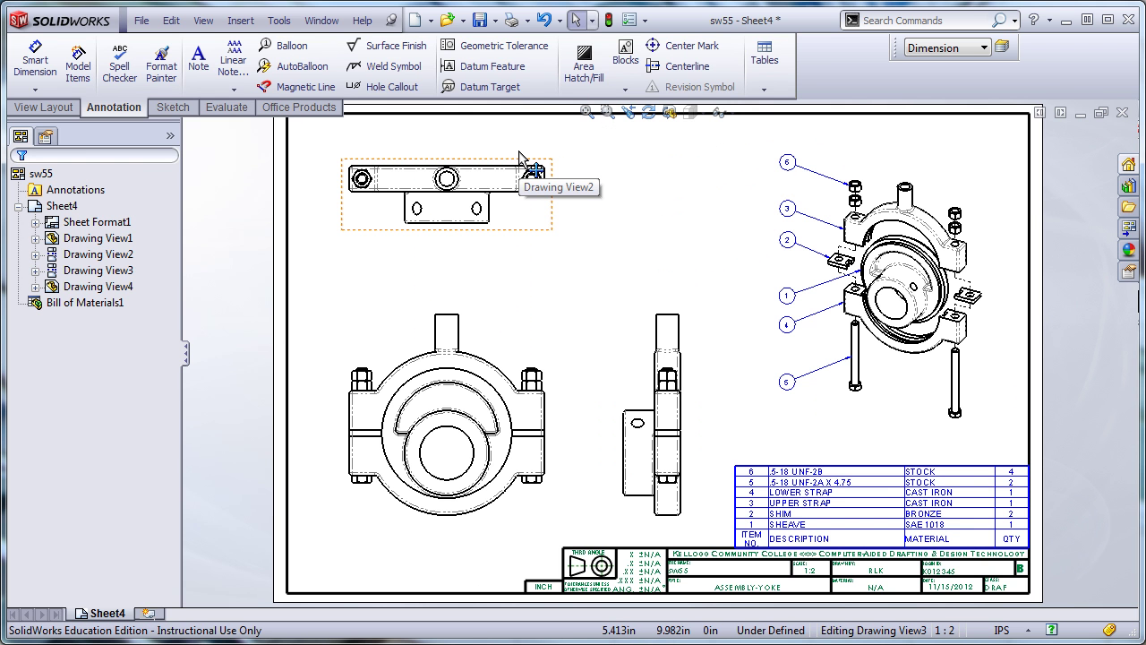